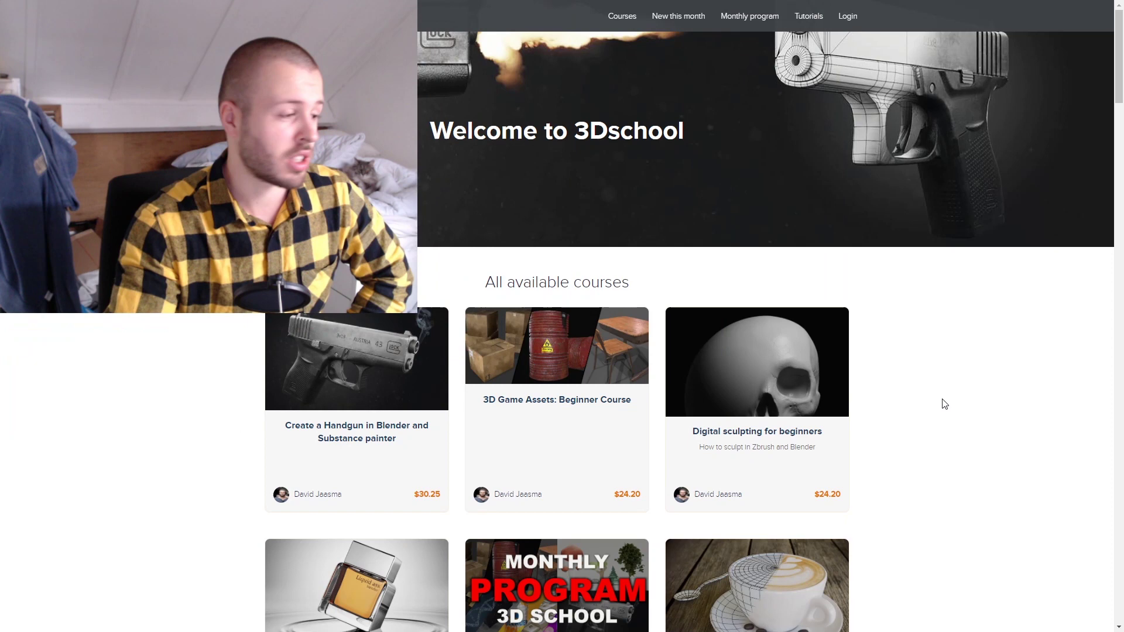
Step: Open the Monthly Program course card from the 3Dschool course list
scroll(944, 404, down, 2)
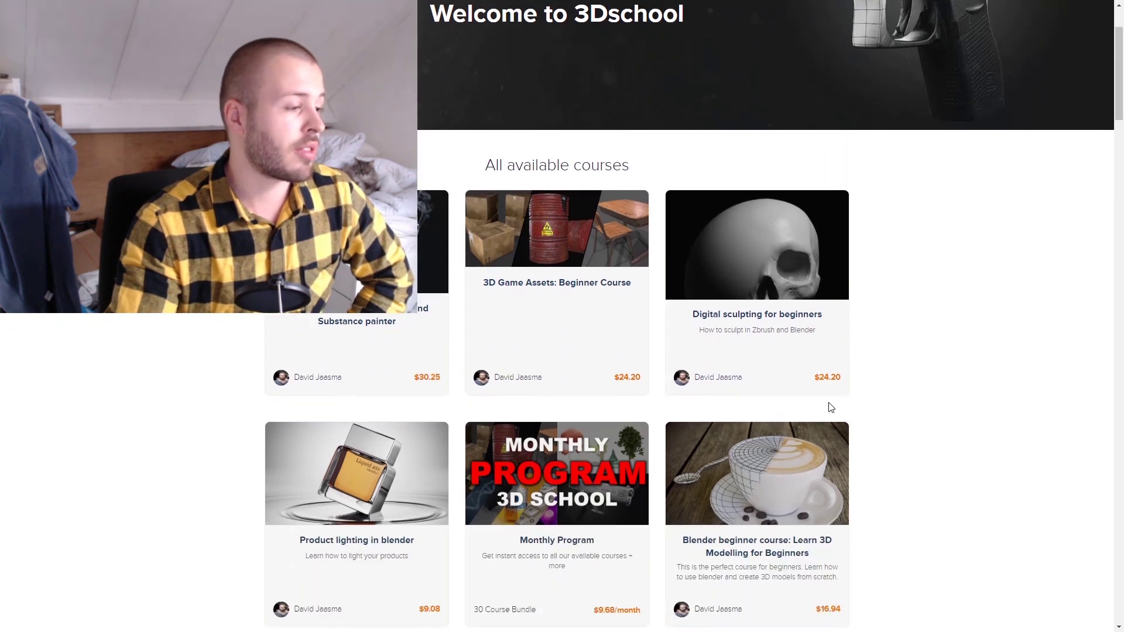
click(605, 464)
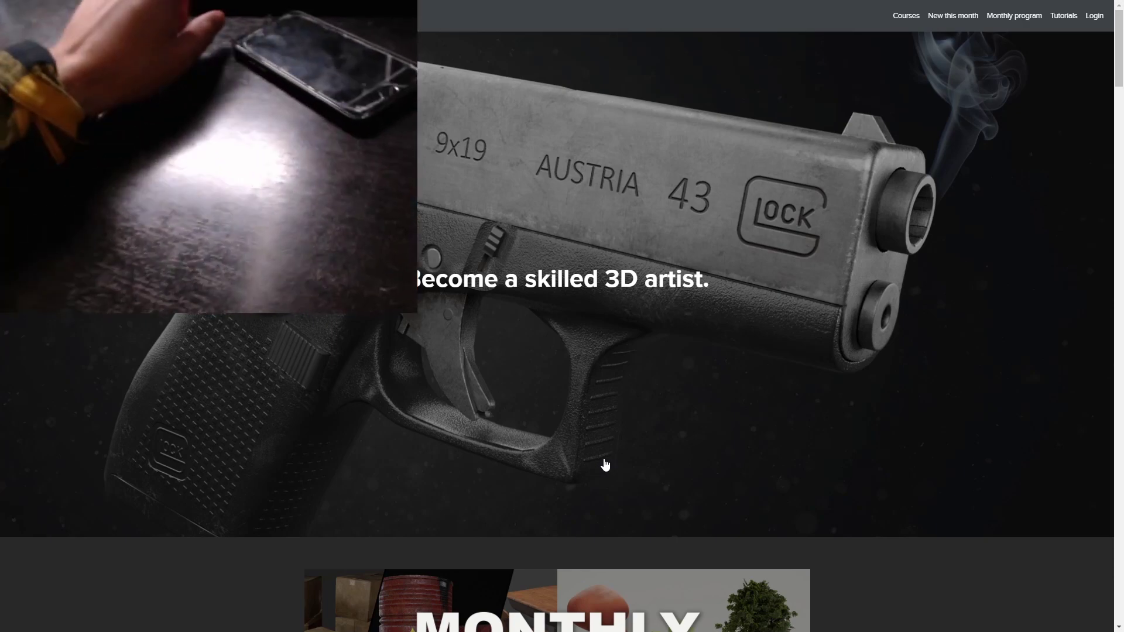
scroll(606, 464, down, 10)
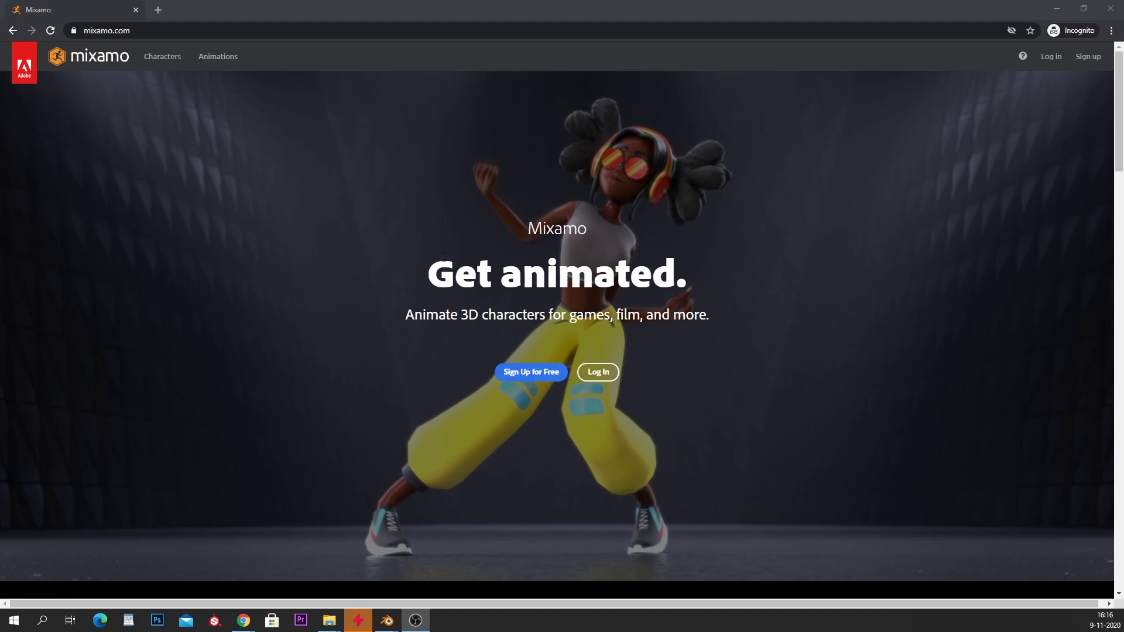
Step: Choose the Mannequin character from Mixamo's Characters list
click(163, 58)
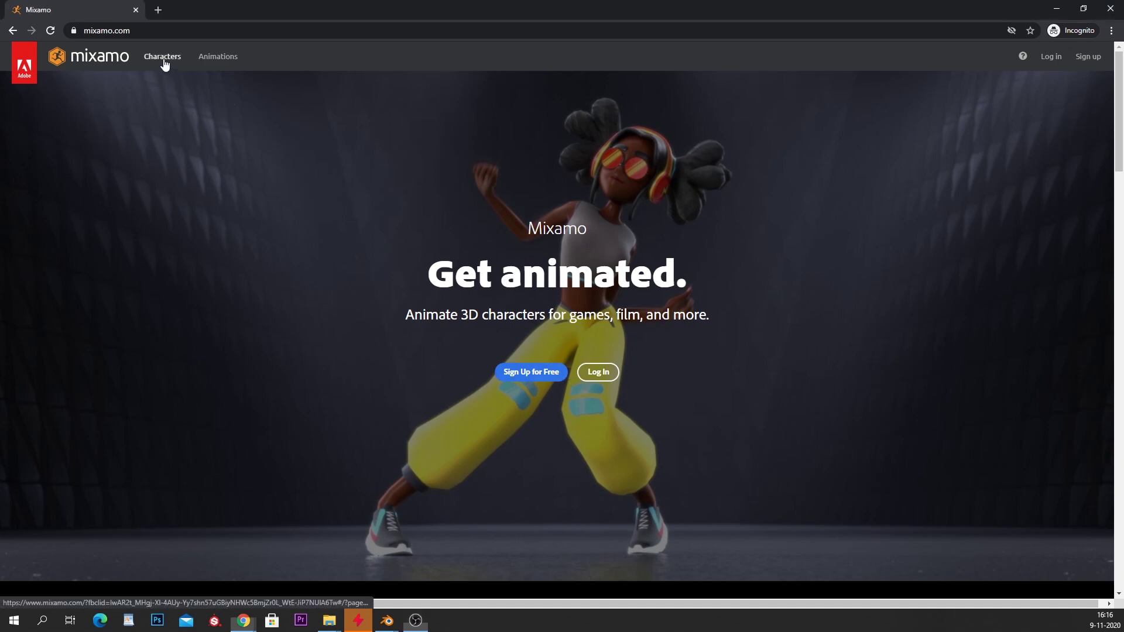
click(163, 60)
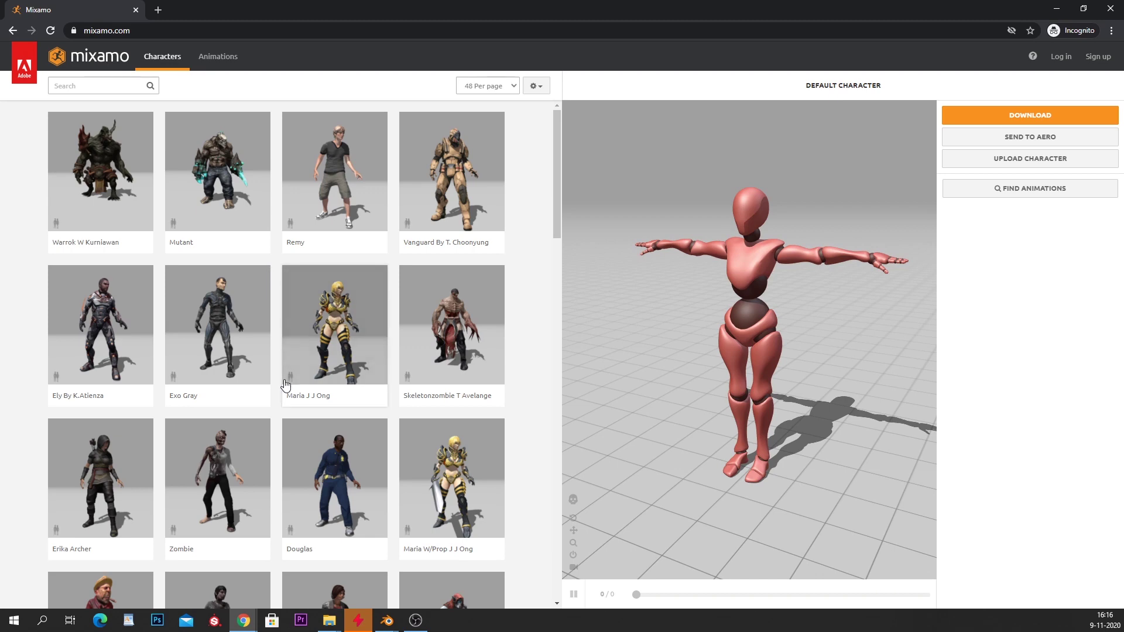
scroll(286, 383, down, 14)
scroll(296, 379, up, 2)
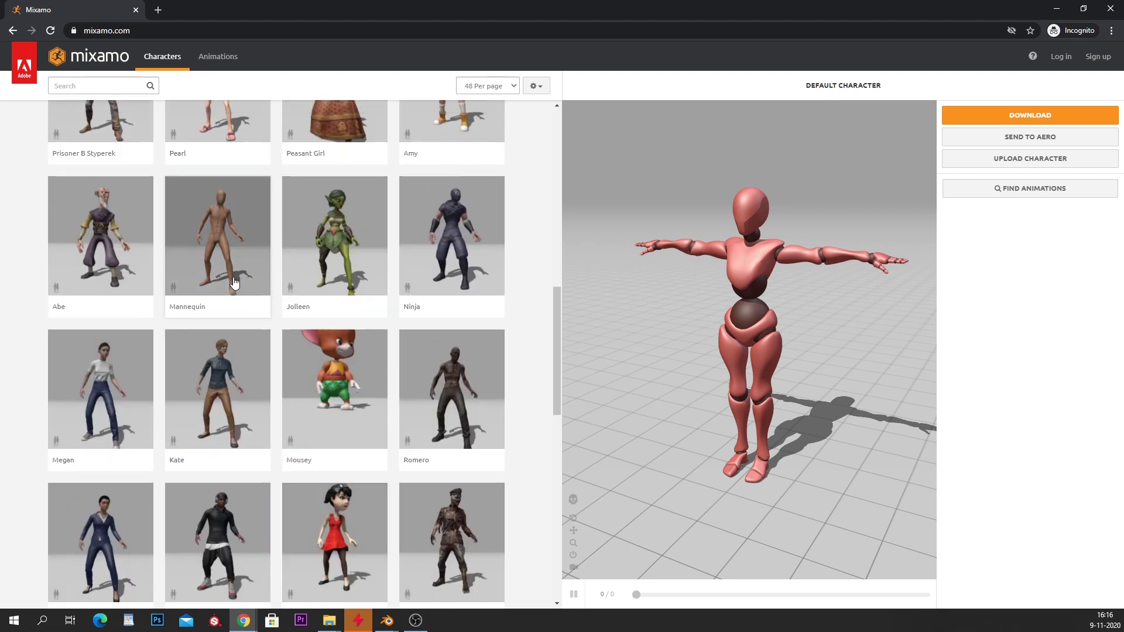
click(223, 263)
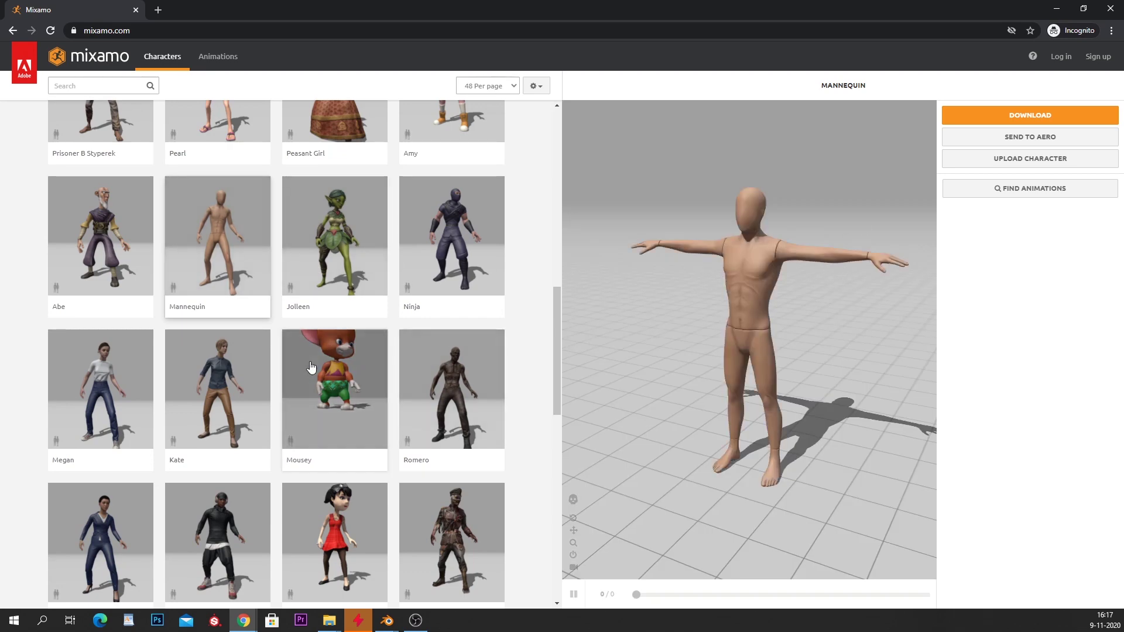
Step: Apply the Hip Hop Dancing animation to the mannequin
click(215, 59)
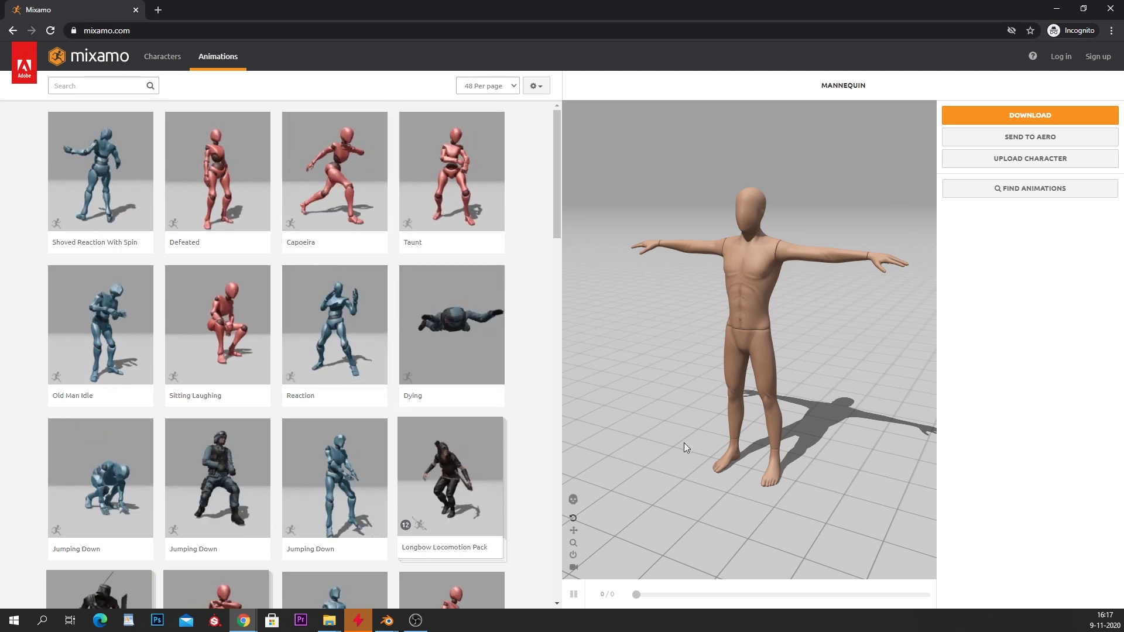
scroll(441, 453, down, 7)
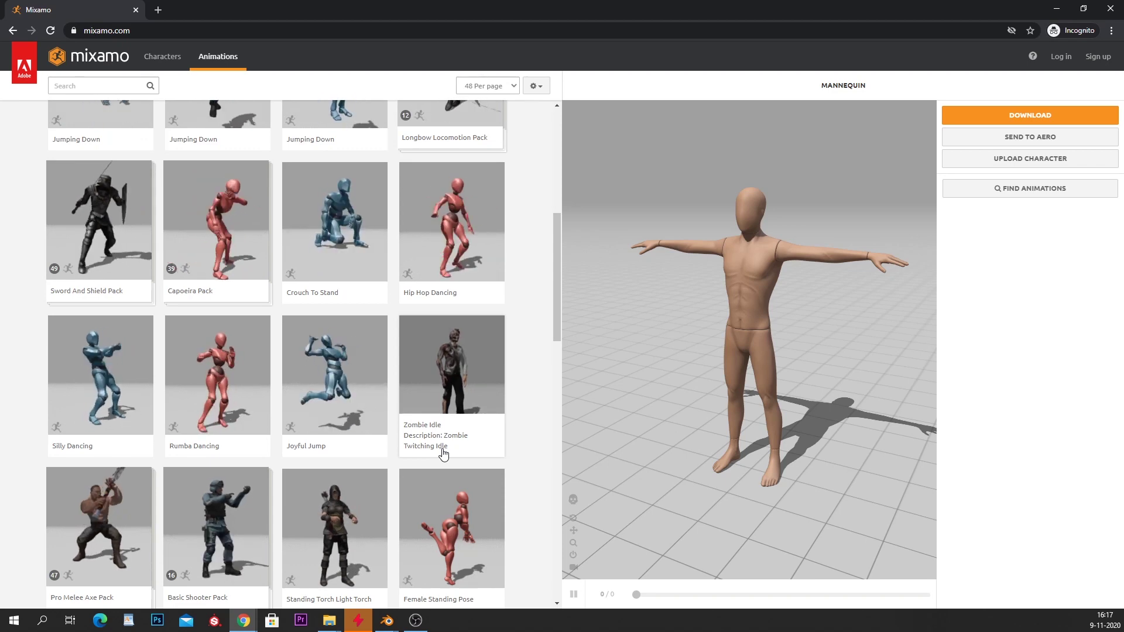
click(457, 252)
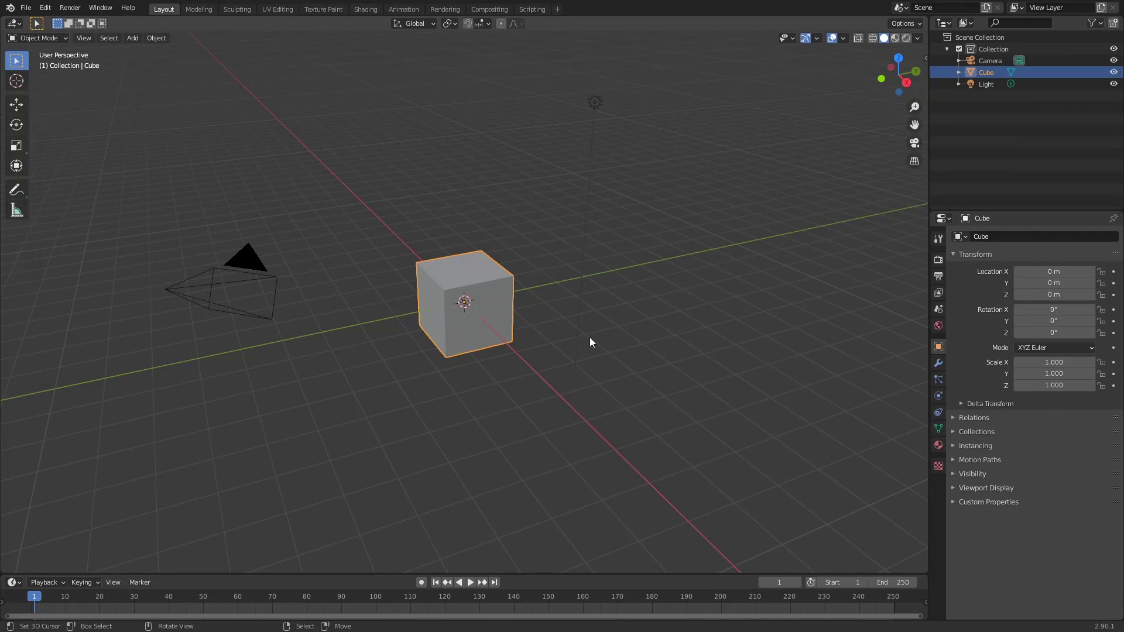
Step: Import House Dancing.fbx into the Blender scene as an FBX file
scroll(486, 348, up, 5)
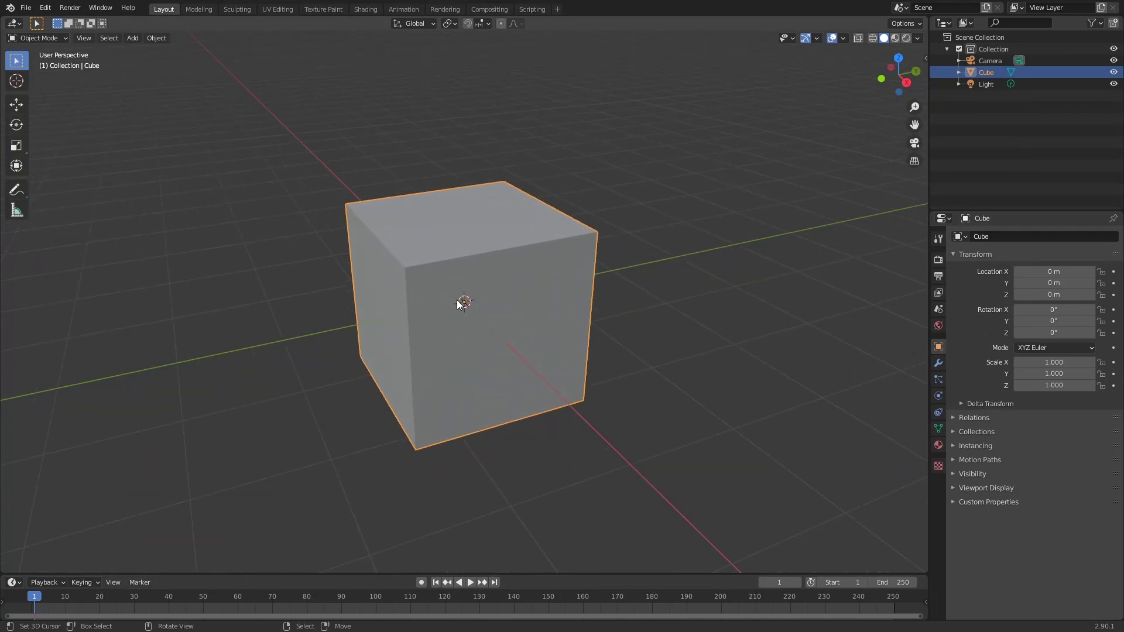
click(27, 8)
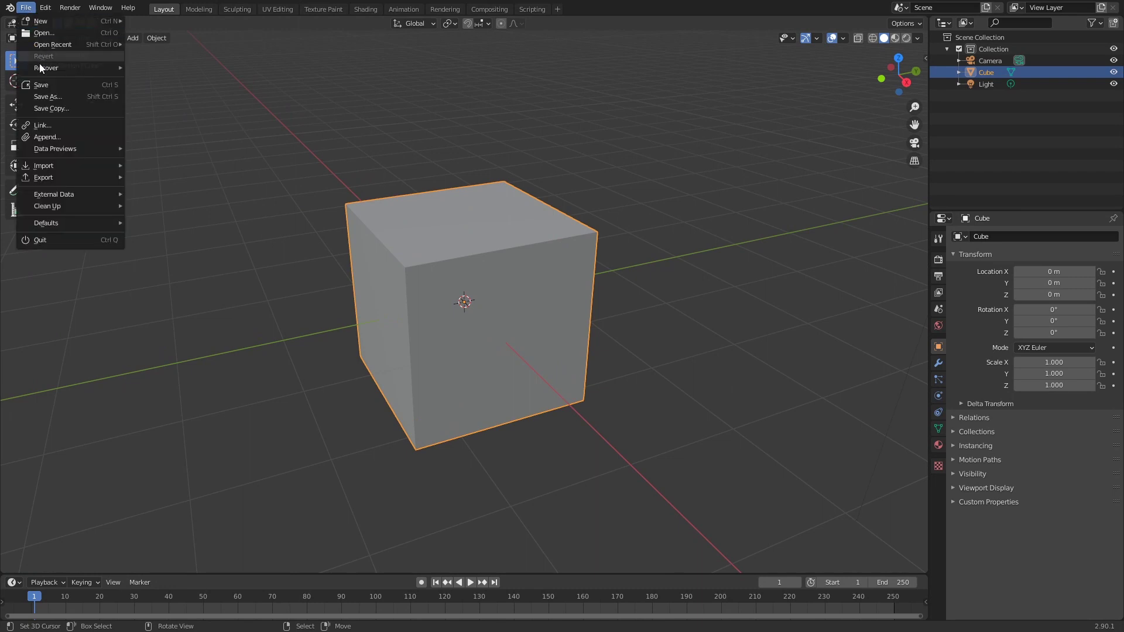
mouse_move(68, 168)
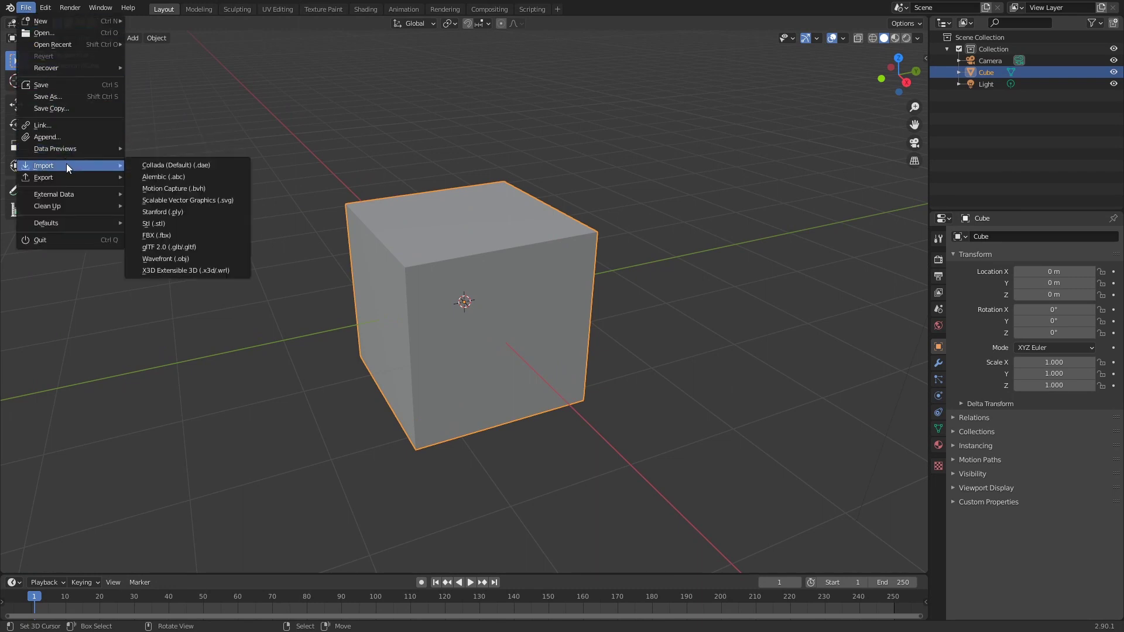
click(165, 234)
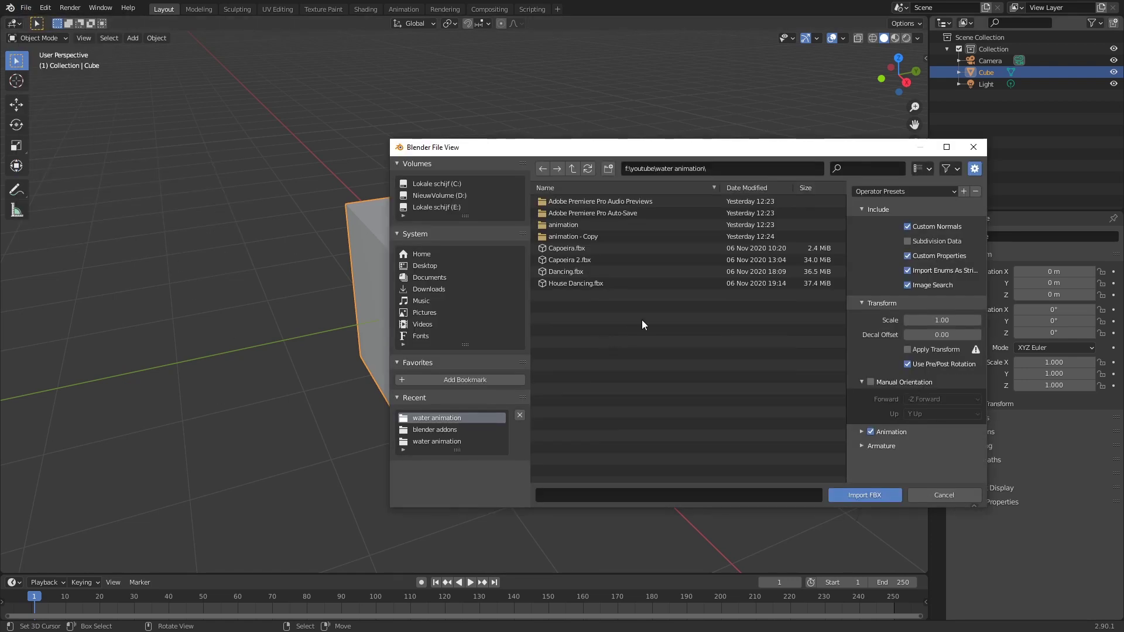
click(585, 287)
click(886, 494)
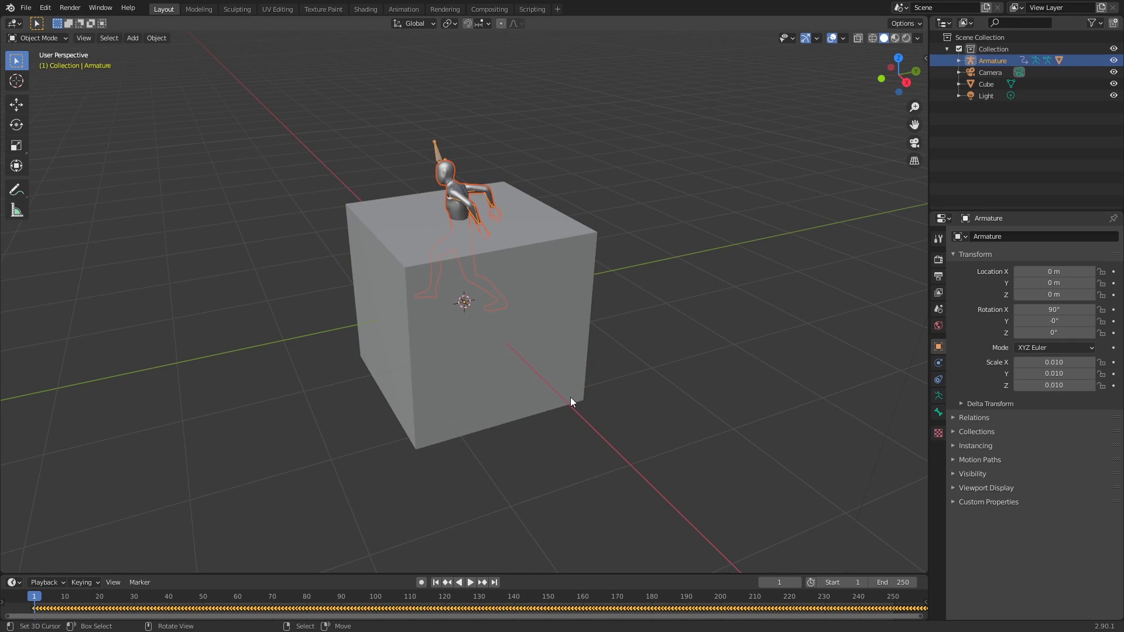
Step: Play the mannequin's dance, rewind to frame 0, and select the cube
middle_drag(573, 402, 605, 354)
click(470, 582)
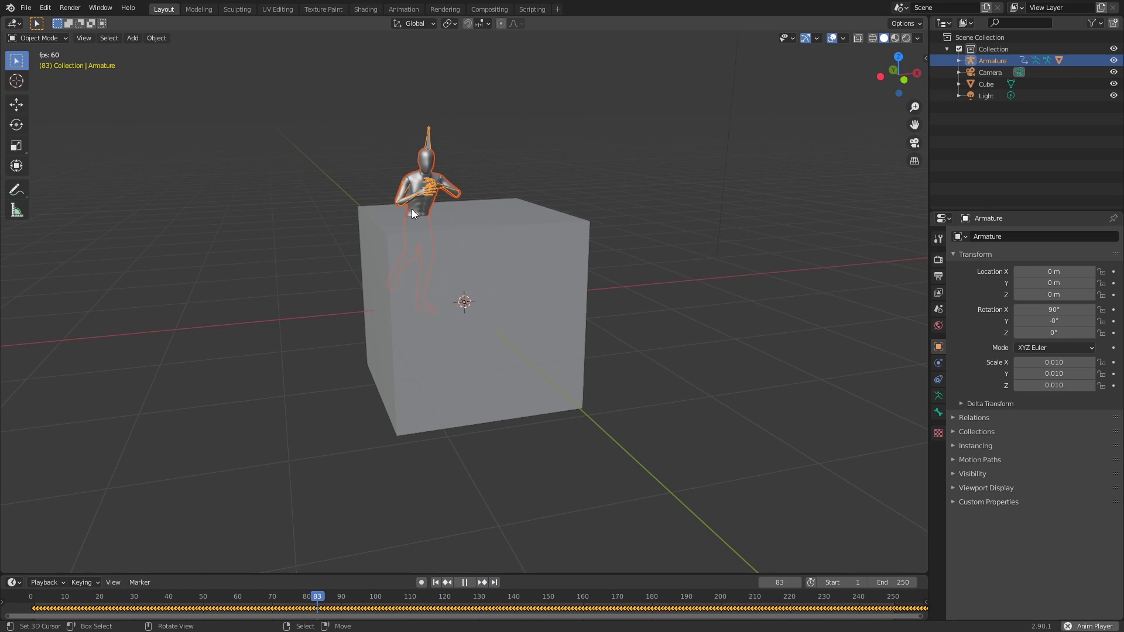
click(464, 581)
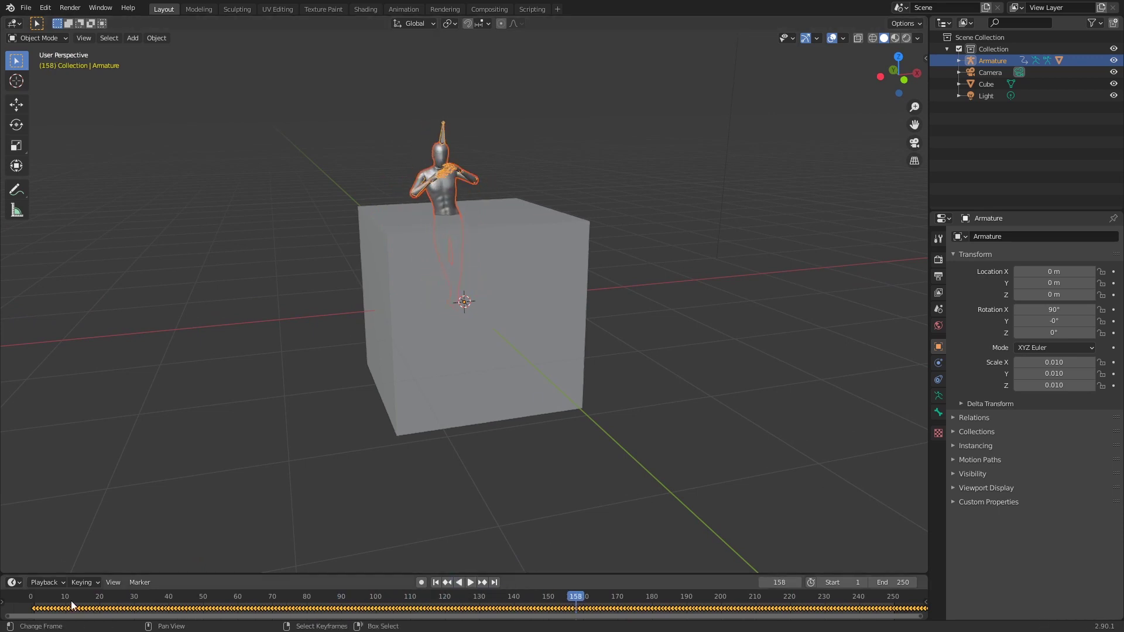
drag(71, 600, 31, 601)
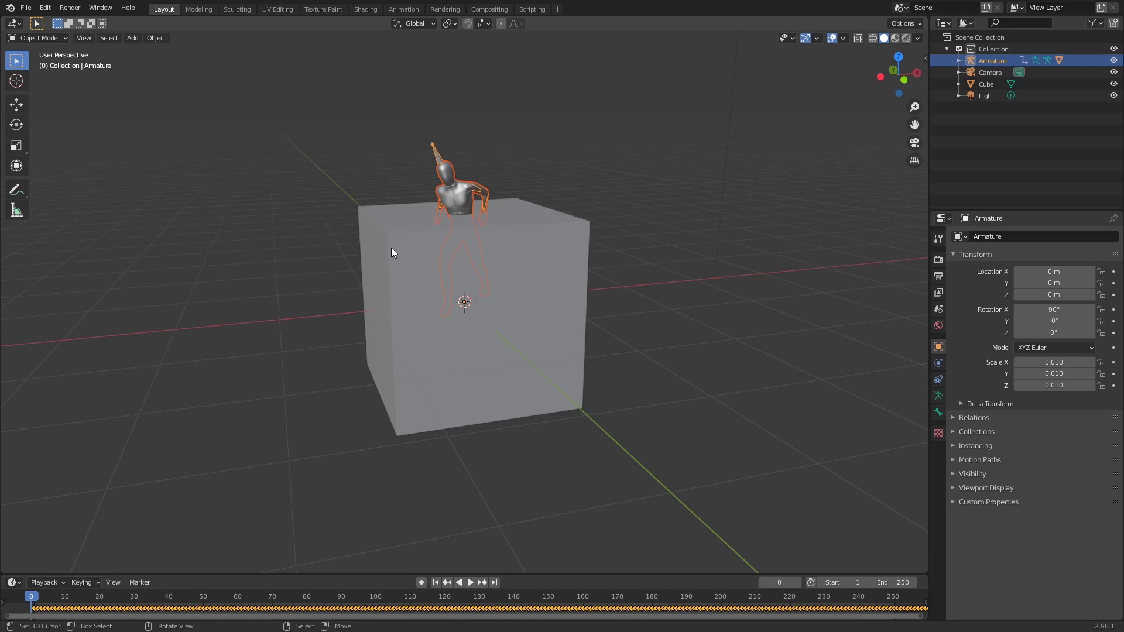
click(408, 371)
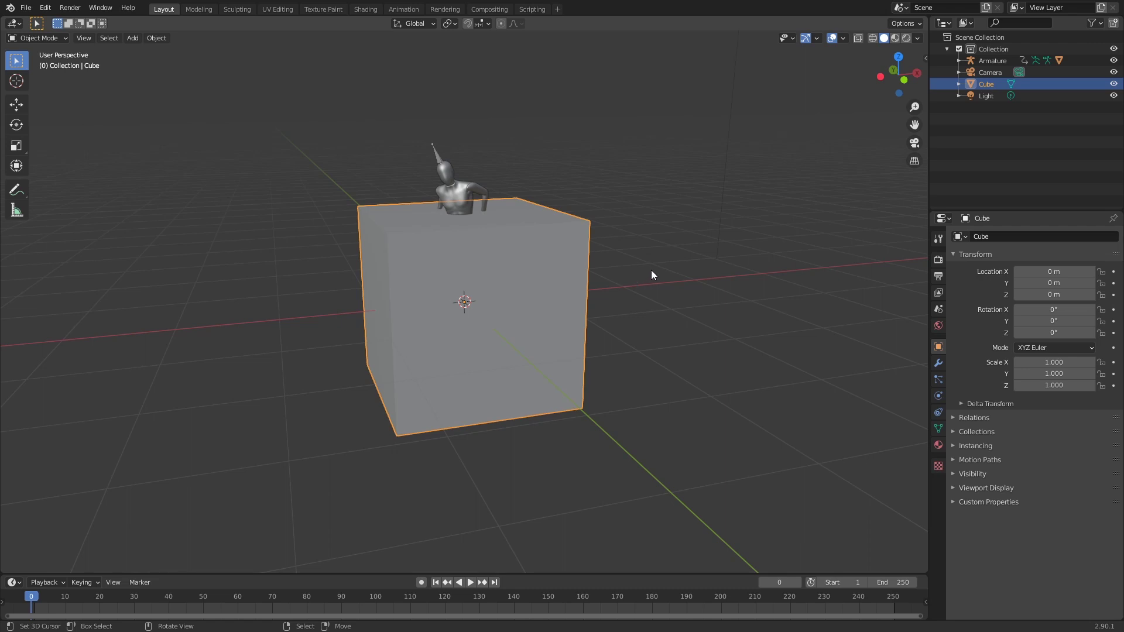
Step: Scale the cube to 1.445 and show the viewport sidebar
key(s)
click(732, 410)
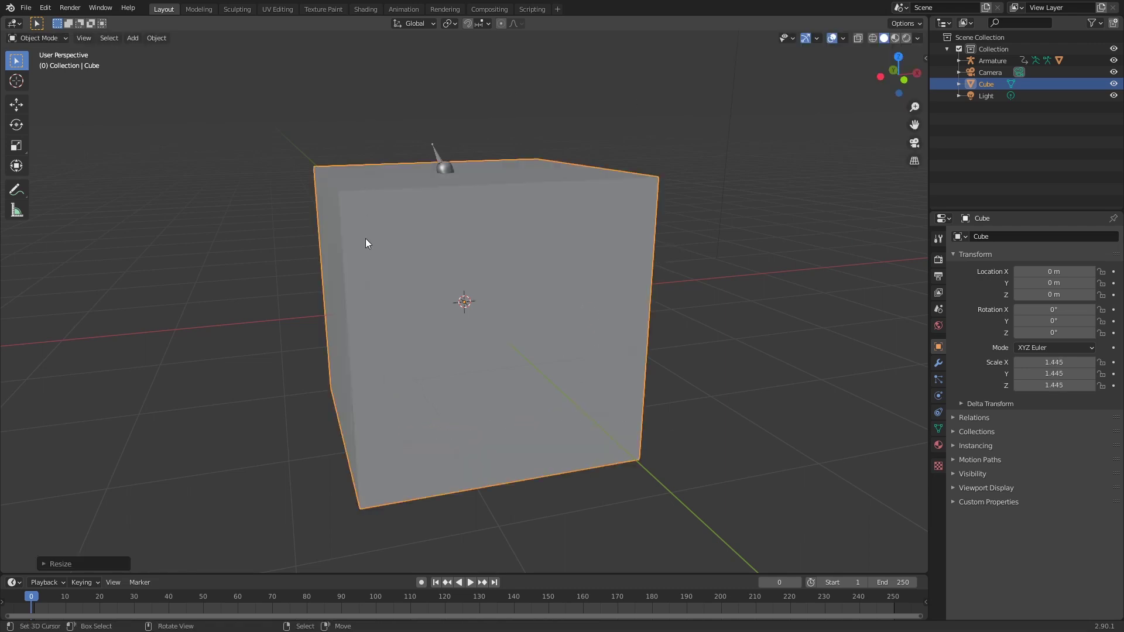
key(n)
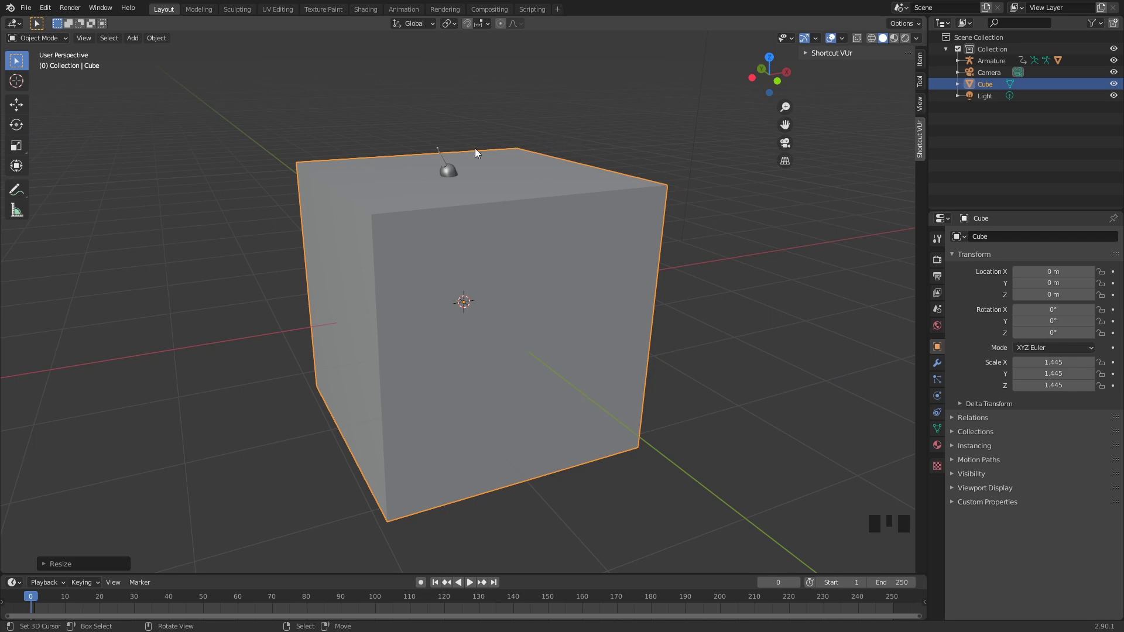
Step: In front wireframe view, raise the cube to Z 1.4395 m, level with the mannequin's feet
middle_drag(651, 299, 749, 225)
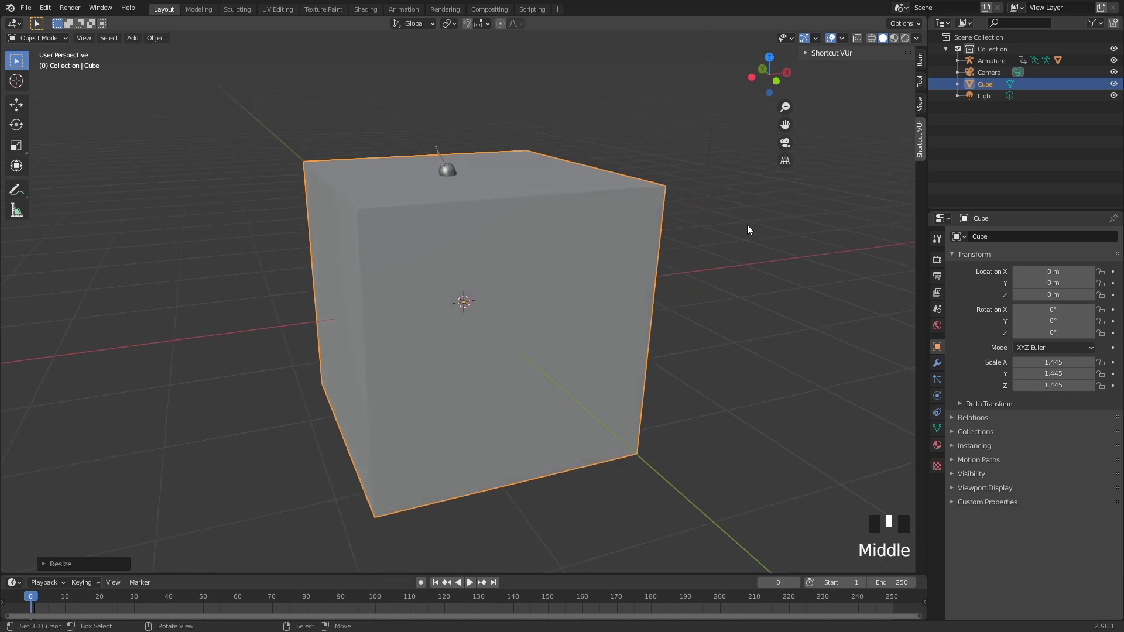
key(KP_1)
key(z)
click(674, 232)
key(g)
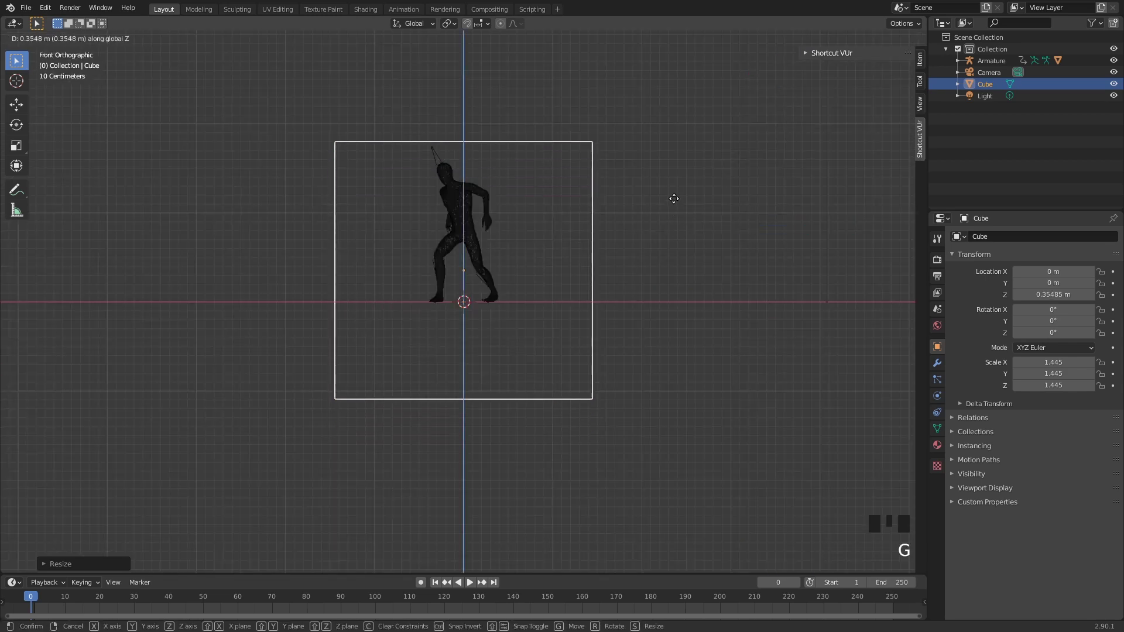
click(661, 131)
scroll(661, 131, up, 5)
scroll(662, 146, up, 9)
key(g)
key(z)
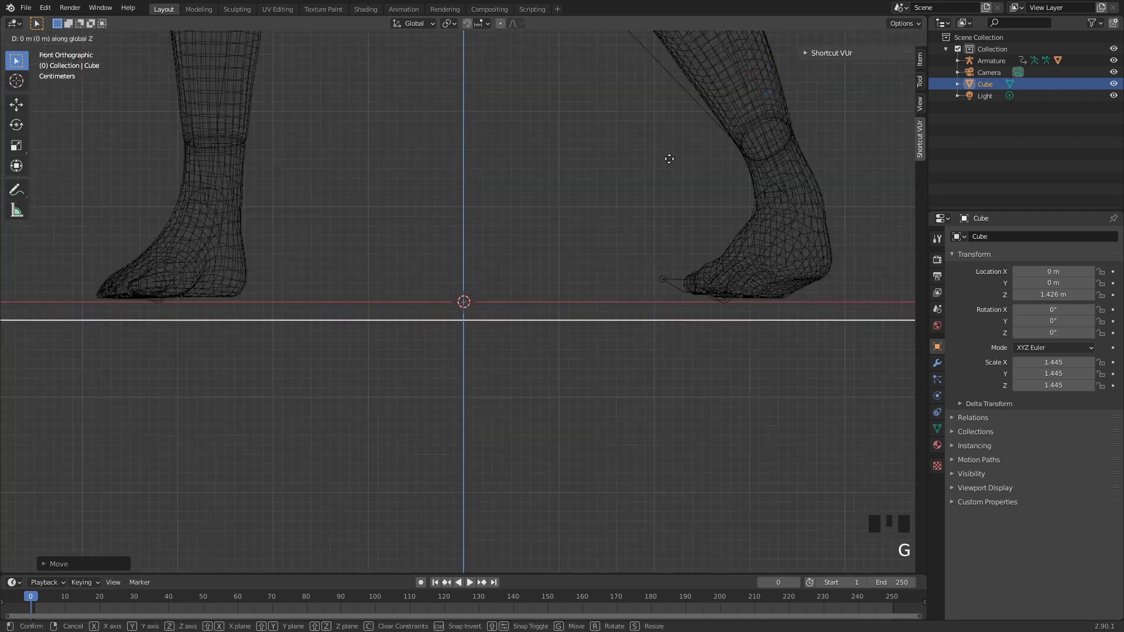
click(658, 164)
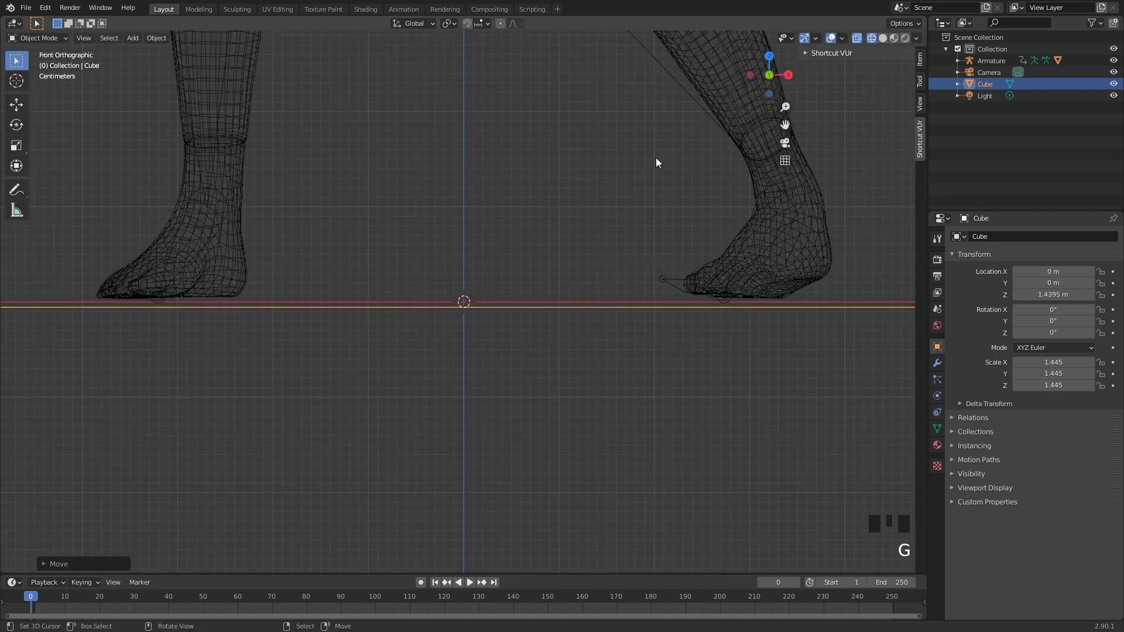
Step: Return to solid shading and a perspective view of the cube
scroll(573, 180, down, 13)
key(z)
click(796, 168)
middle_drag(797, 168, 580, 213)
scroll(674, 195, down, 3)
Step: Give the cube Fluid physics as a Liquid domain and turn on X-Ray
right_click(579, 209)
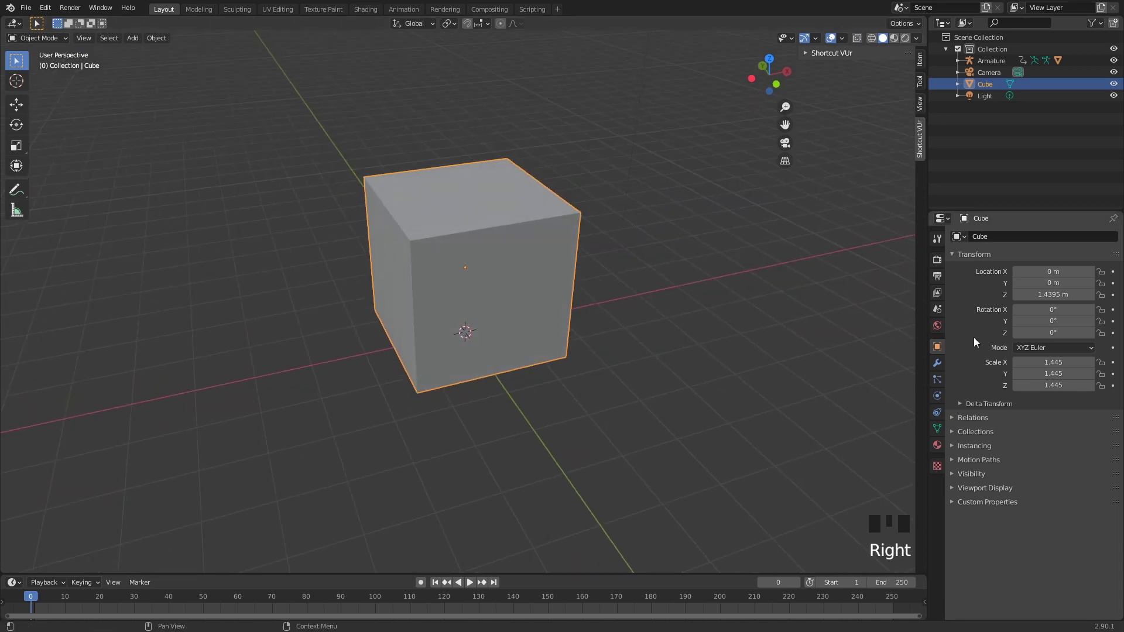
click(937, 397)
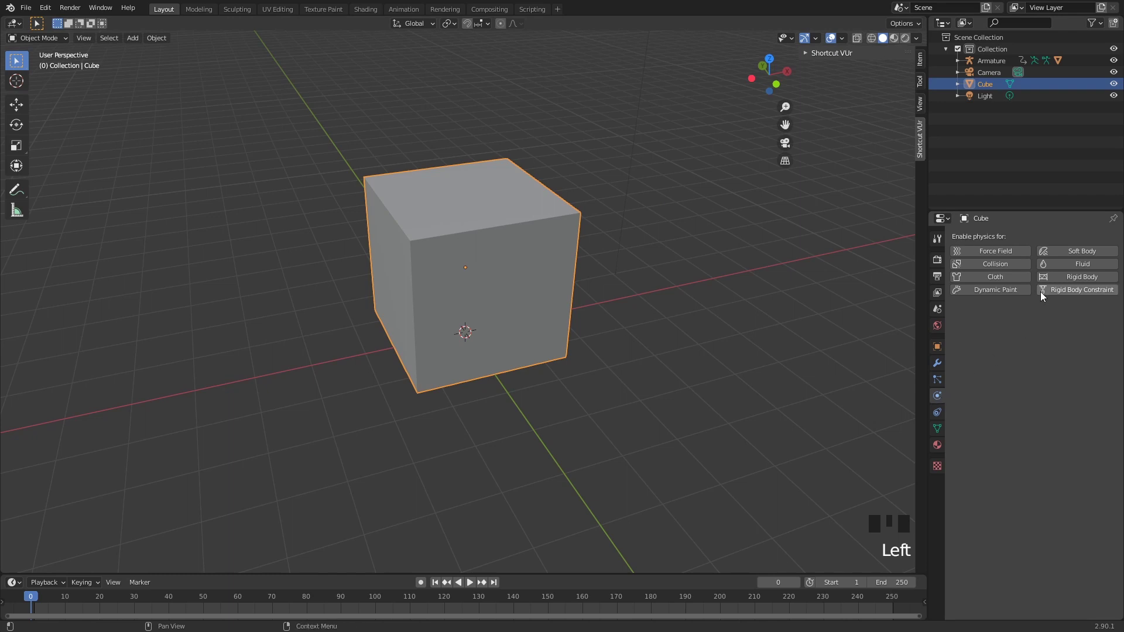
click(1061, 263)
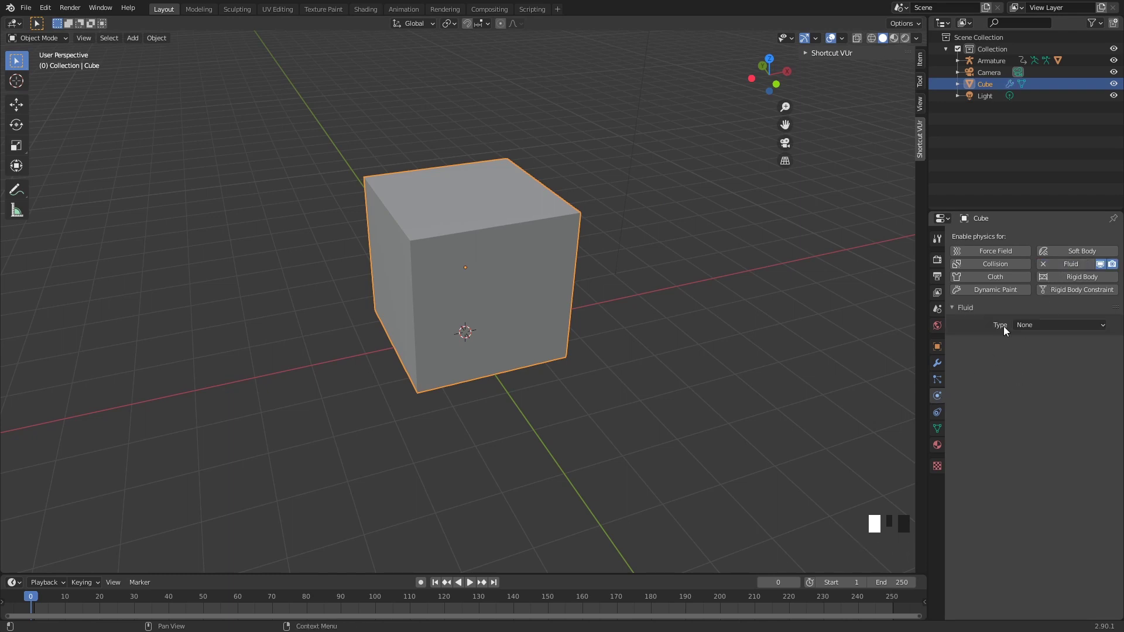
click(1026, 325)
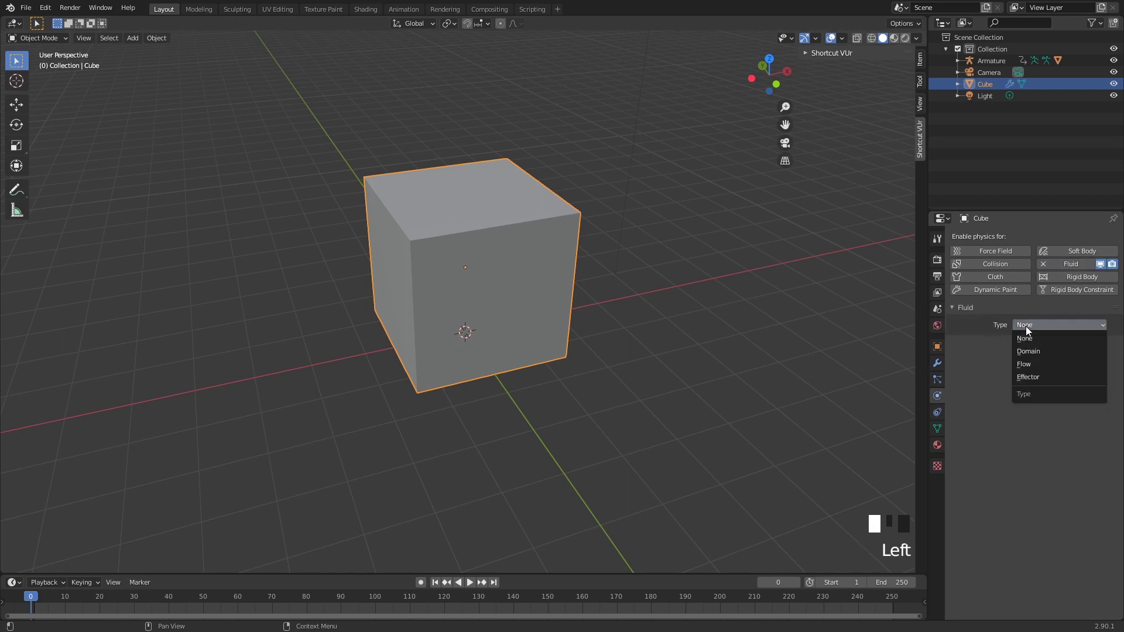
click(1033, 350)
scroll(708, 167, down, 2)
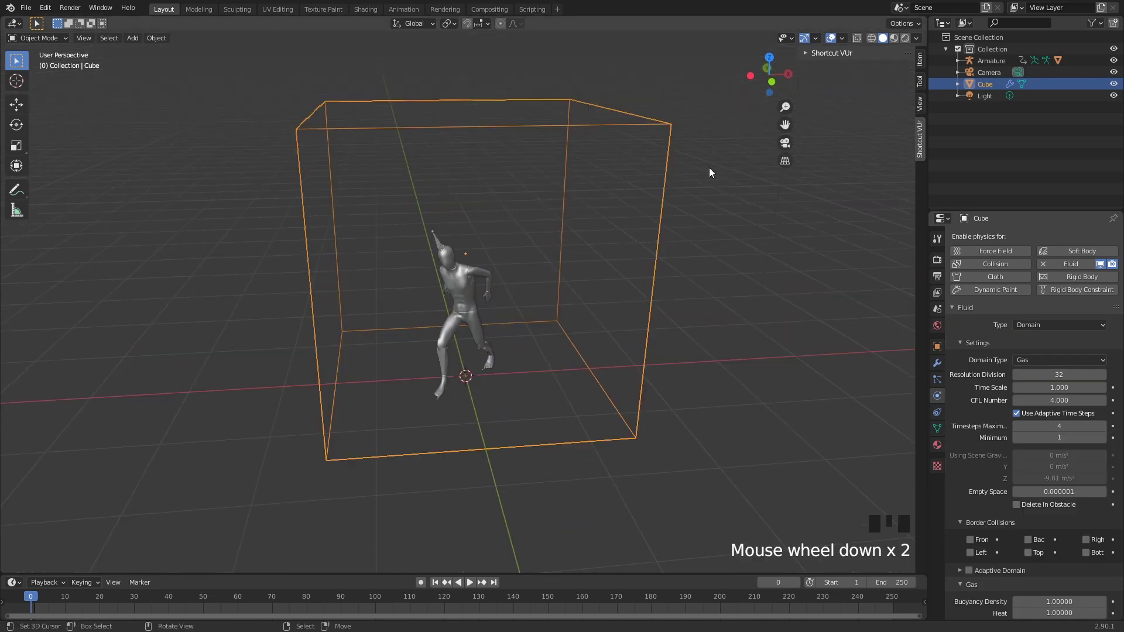
click(1035, 361)
click(1034, 387)
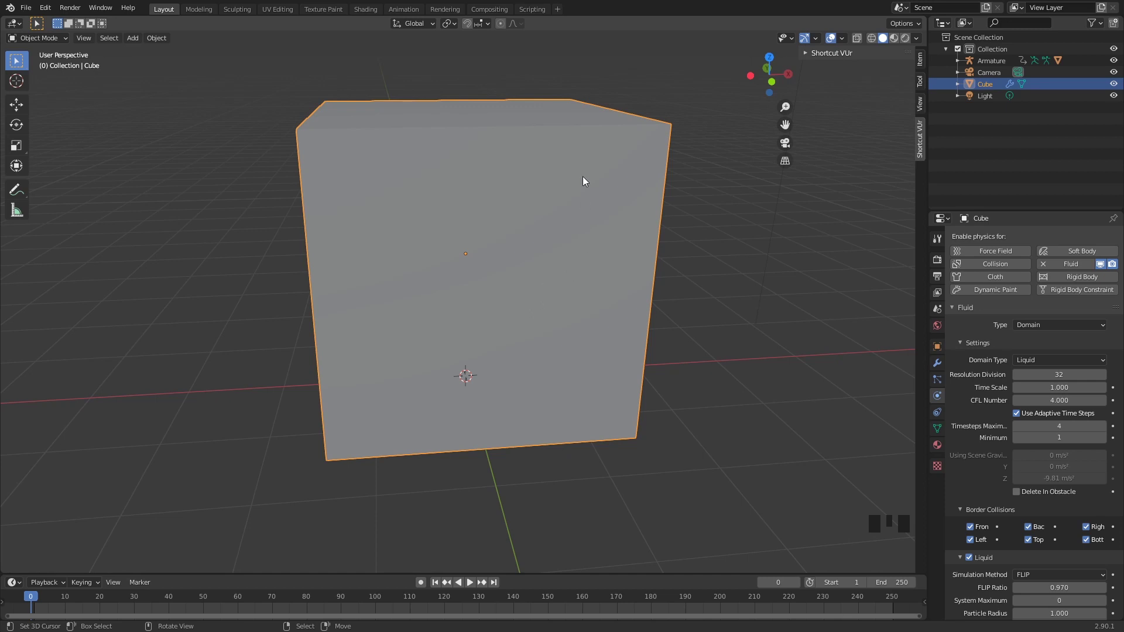
click(856, 39)
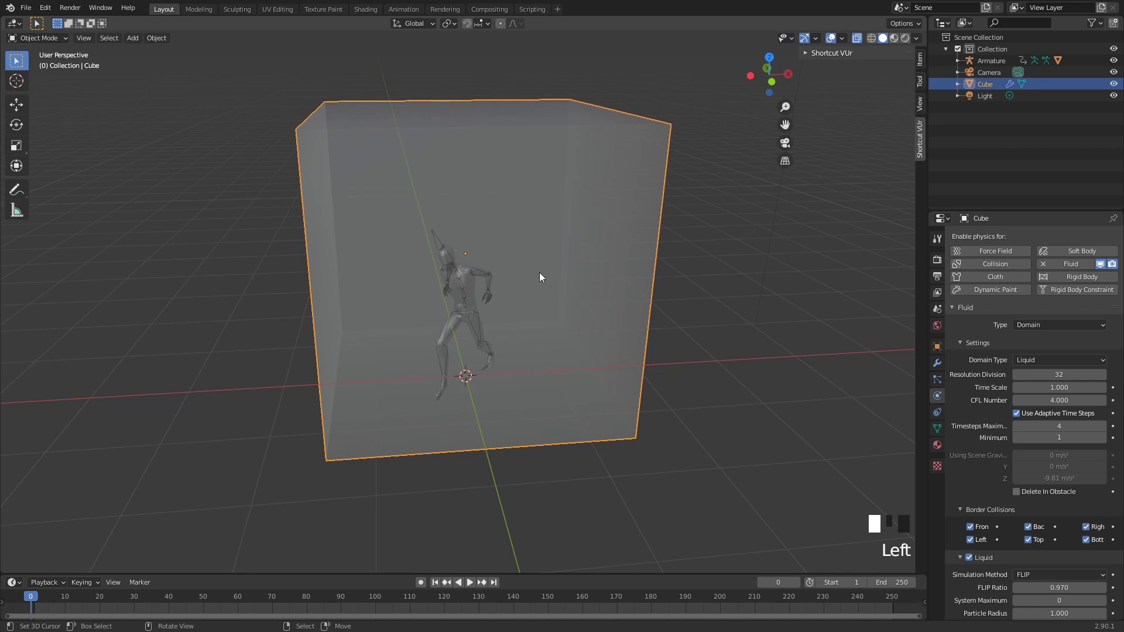
Step: Make mannequin Ch36 a fluid Flow object and briefly preview playback
right_click(475, 292)
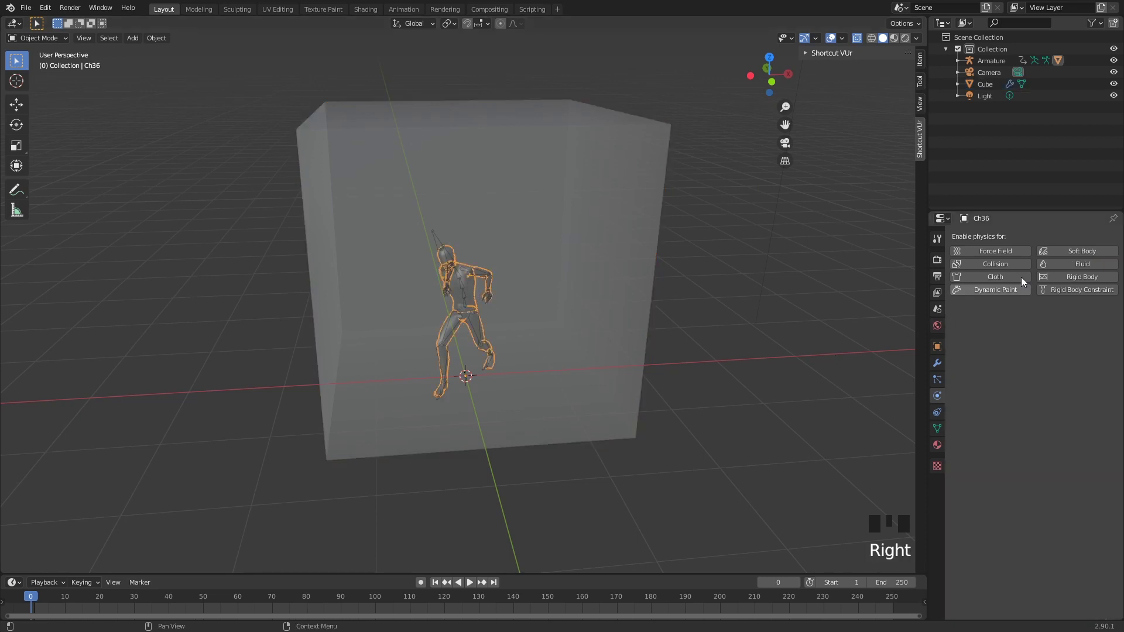
click(1065, 264)
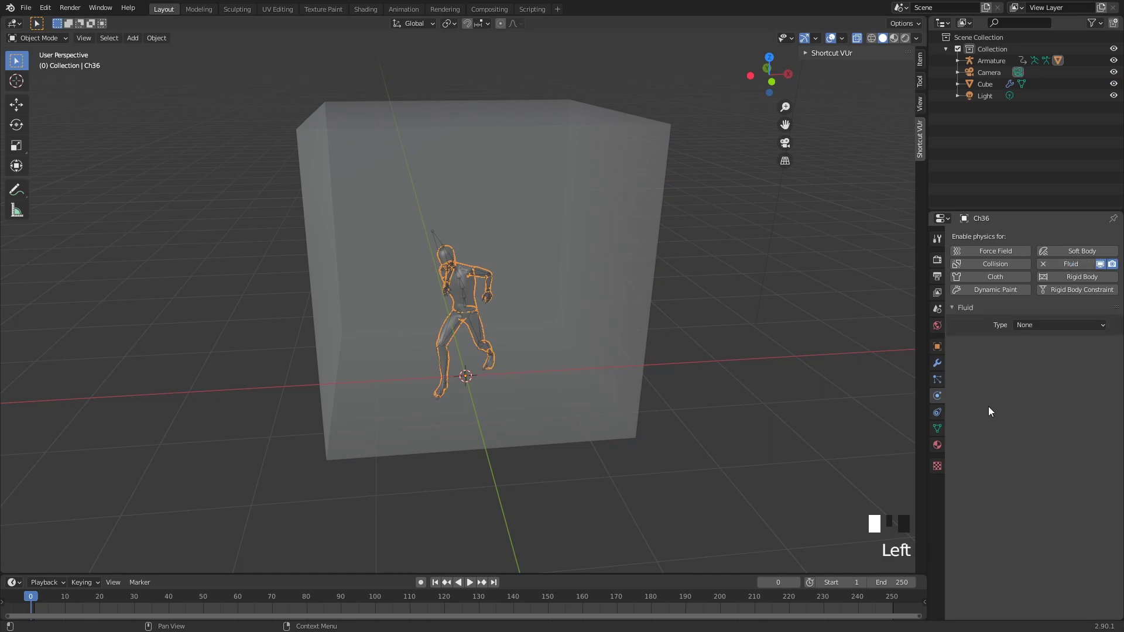
drag(1017, 323, 1028, 363)
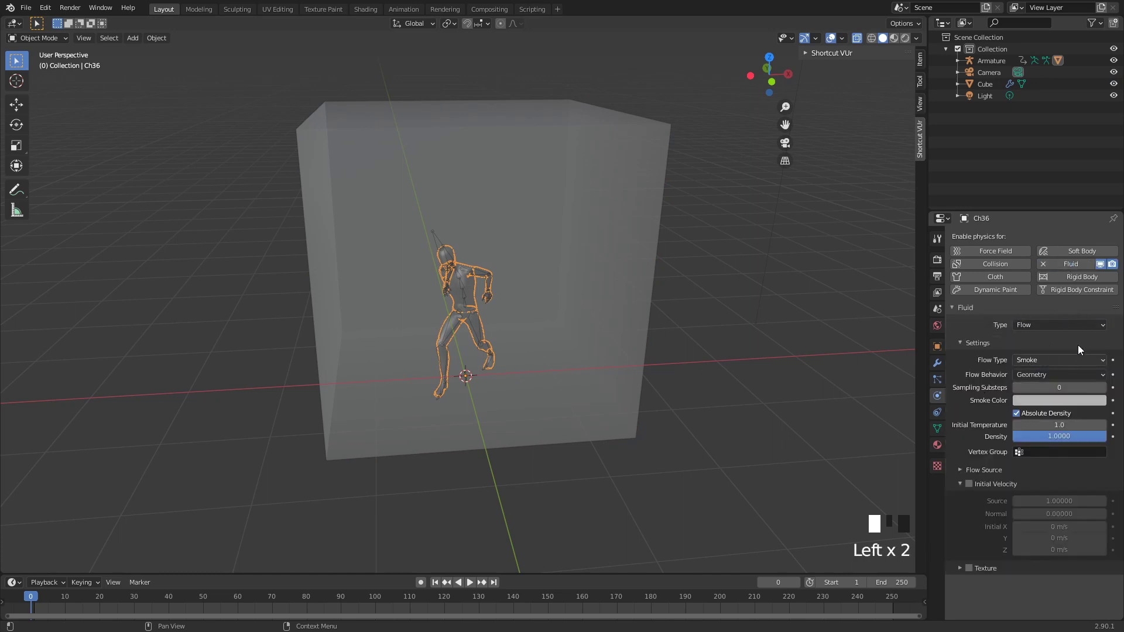
right_click(605, 138)
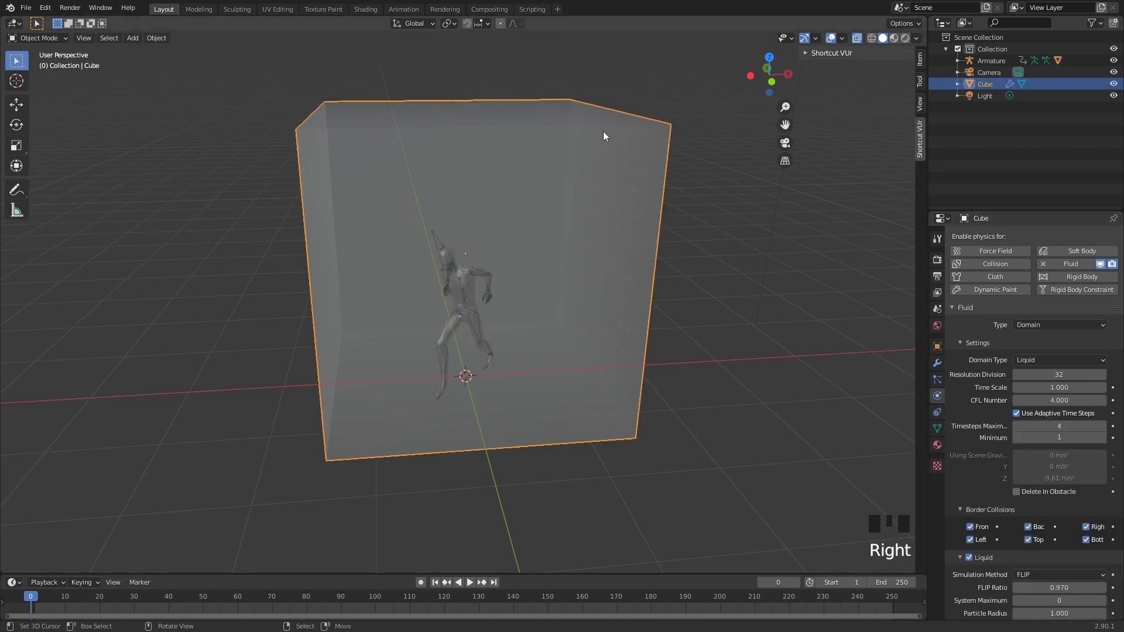
right_click(491, 283)
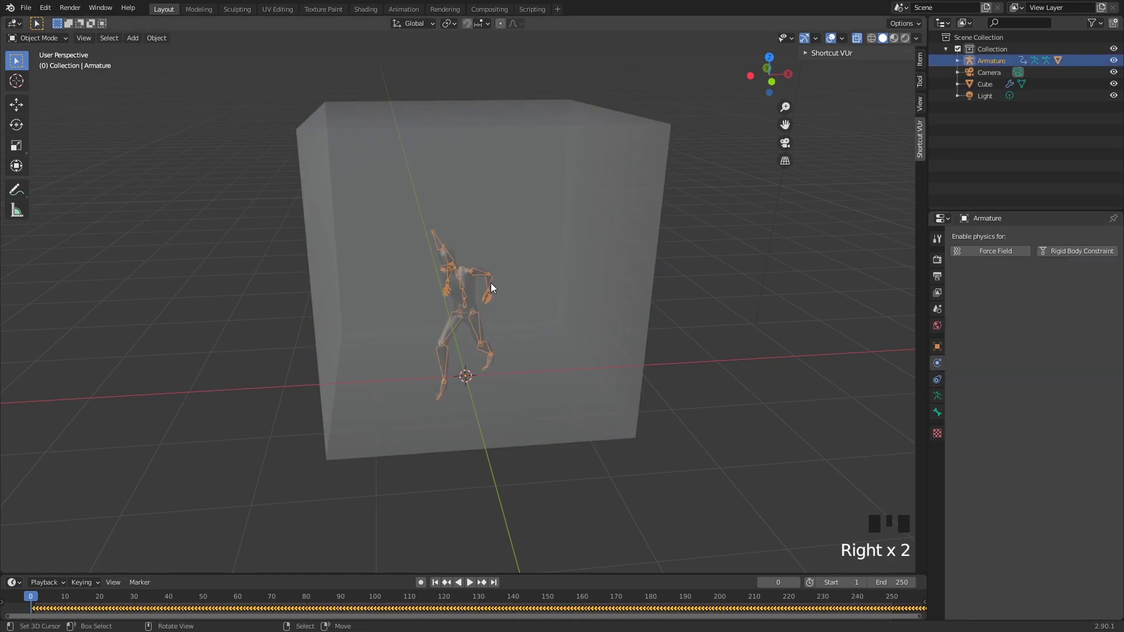
right_click(487, 282)
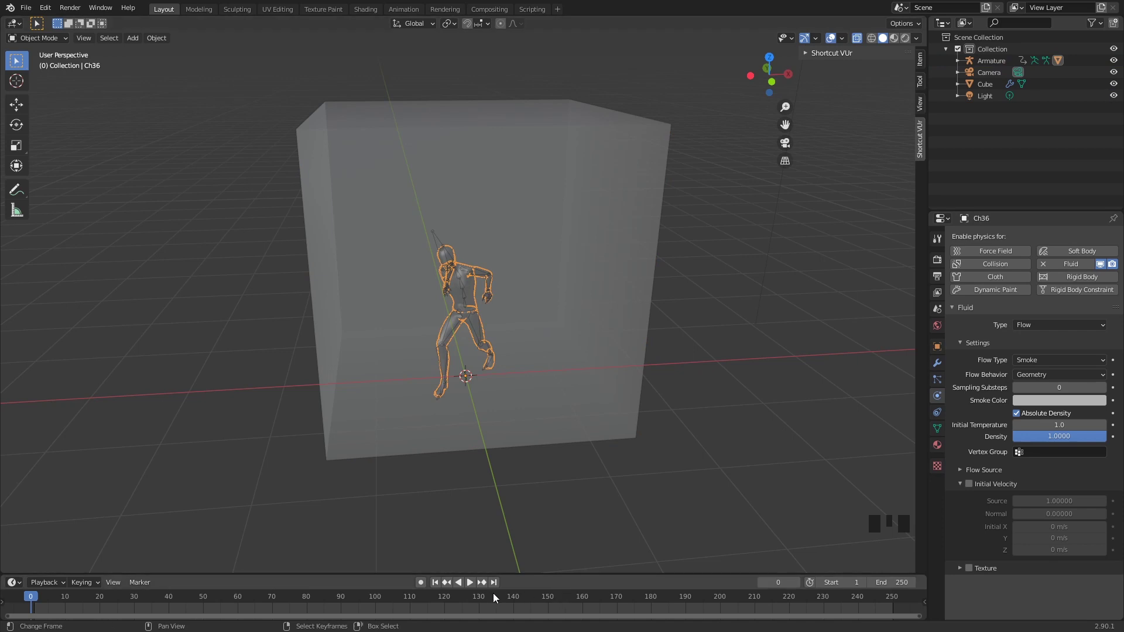
click(472, 582)
click(472, 581)
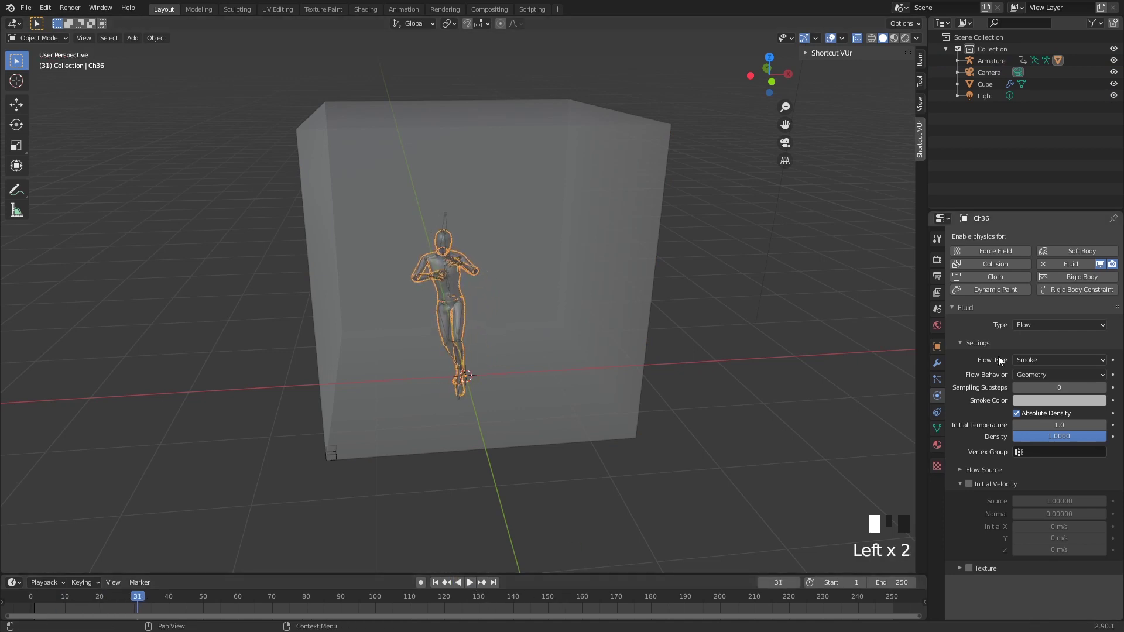
Step: Set Ch36's Flow Type to Liquid and play the simulation to frame 161
click(1021, 359)
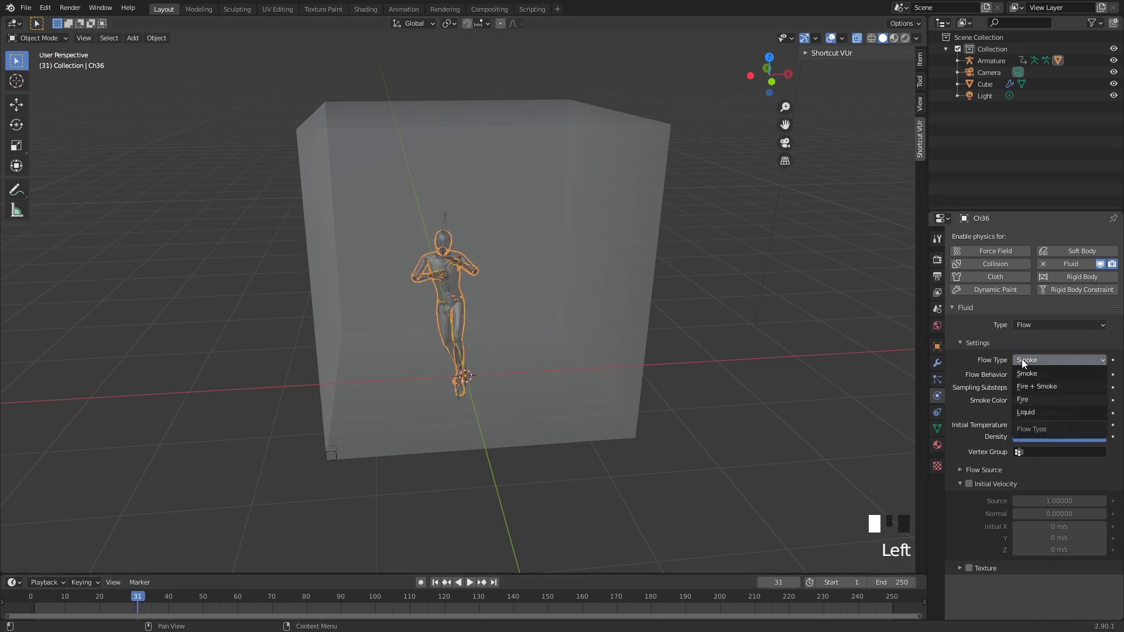
click(1029, 411)
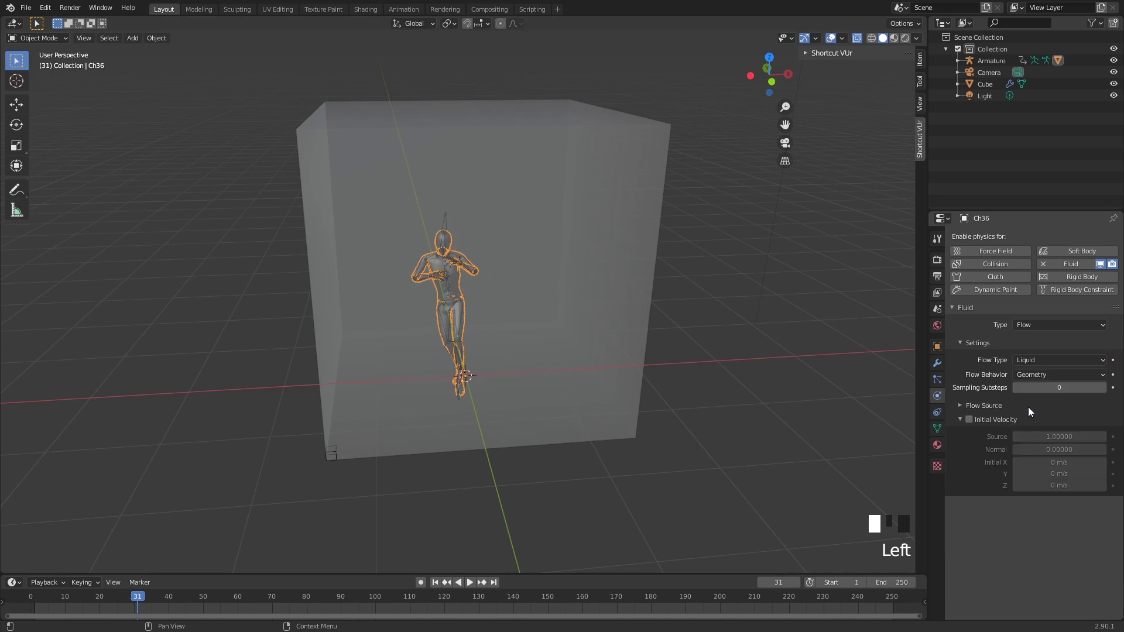
click(891, 597)
click(471, 583)
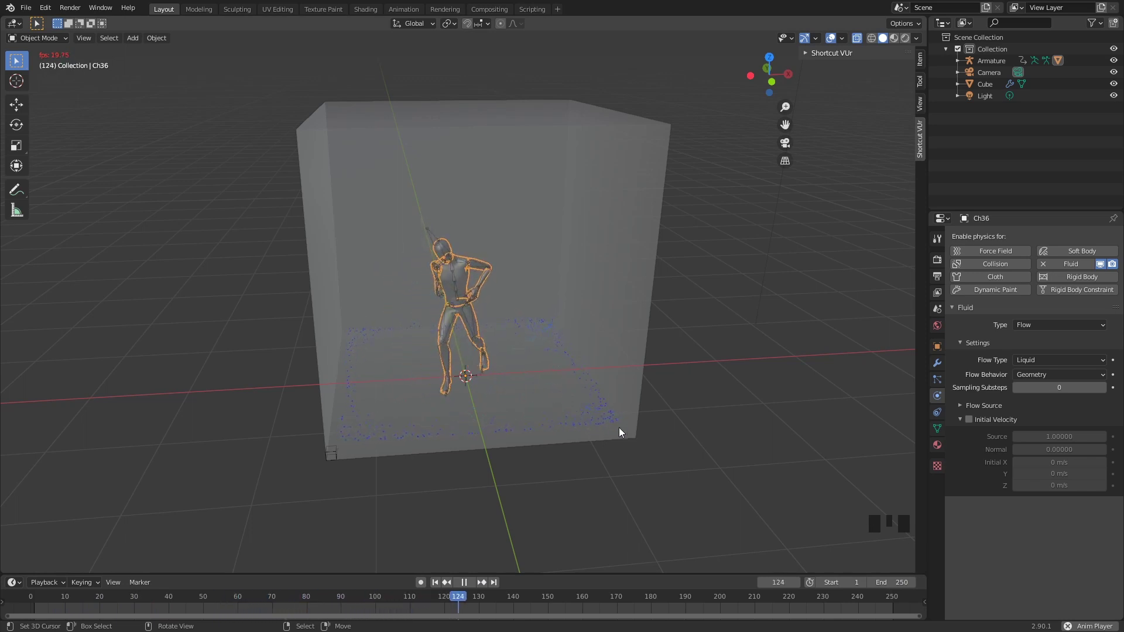
click(460, 582)
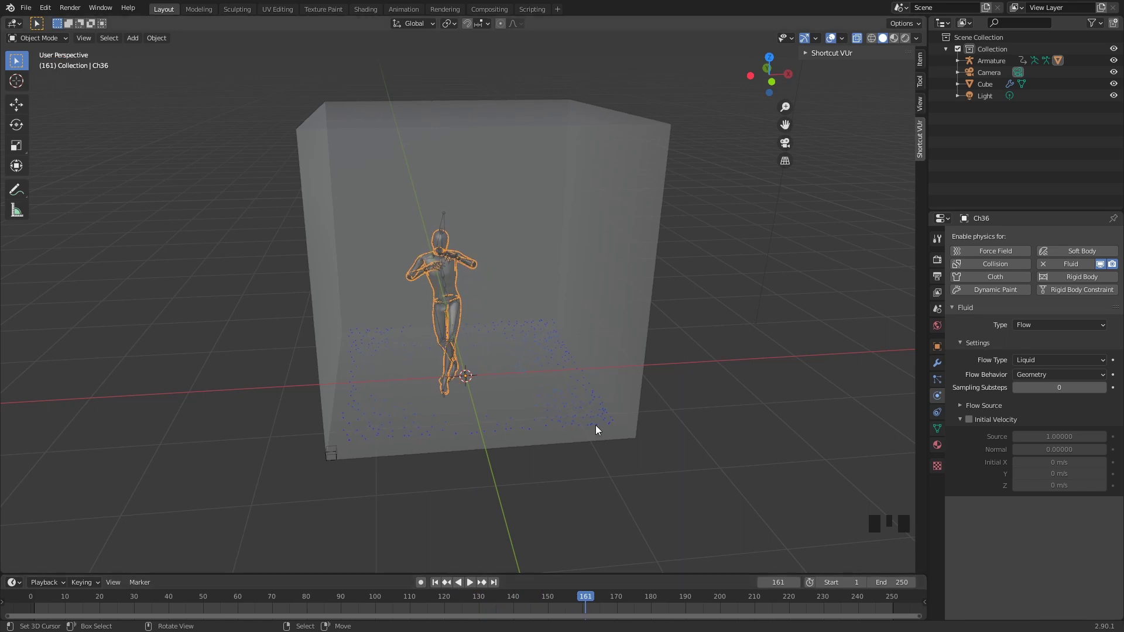
Step: Enable Mesh on the Cube's liquid domain settings
right_click(613, 198)
scroll(1013, 429, down, 1)
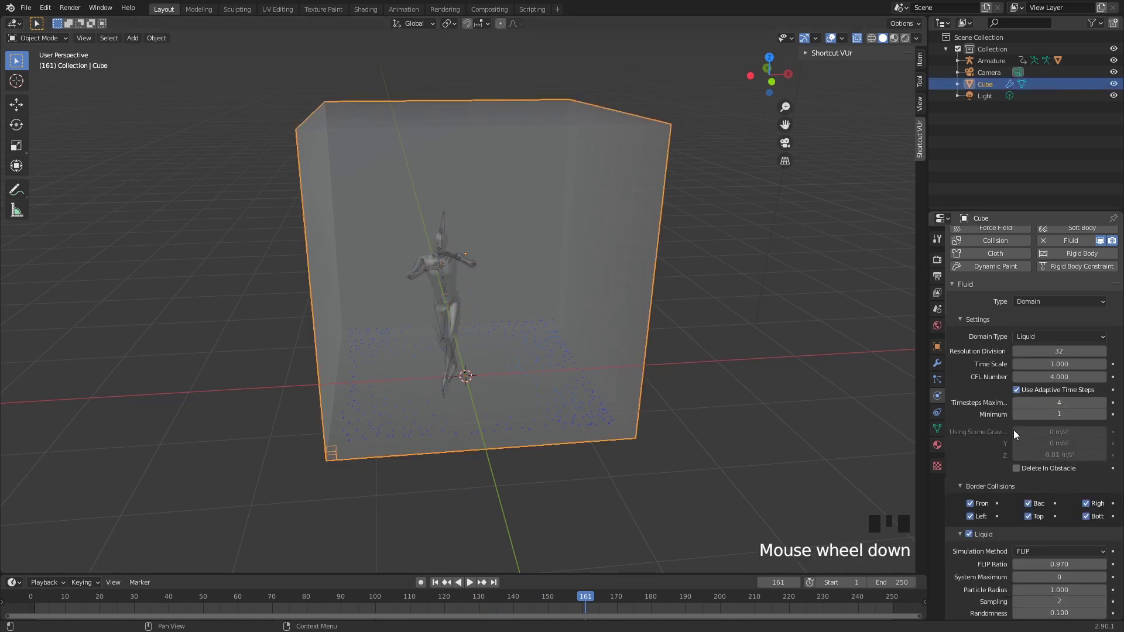
scroll(1014, 430, down, 11)
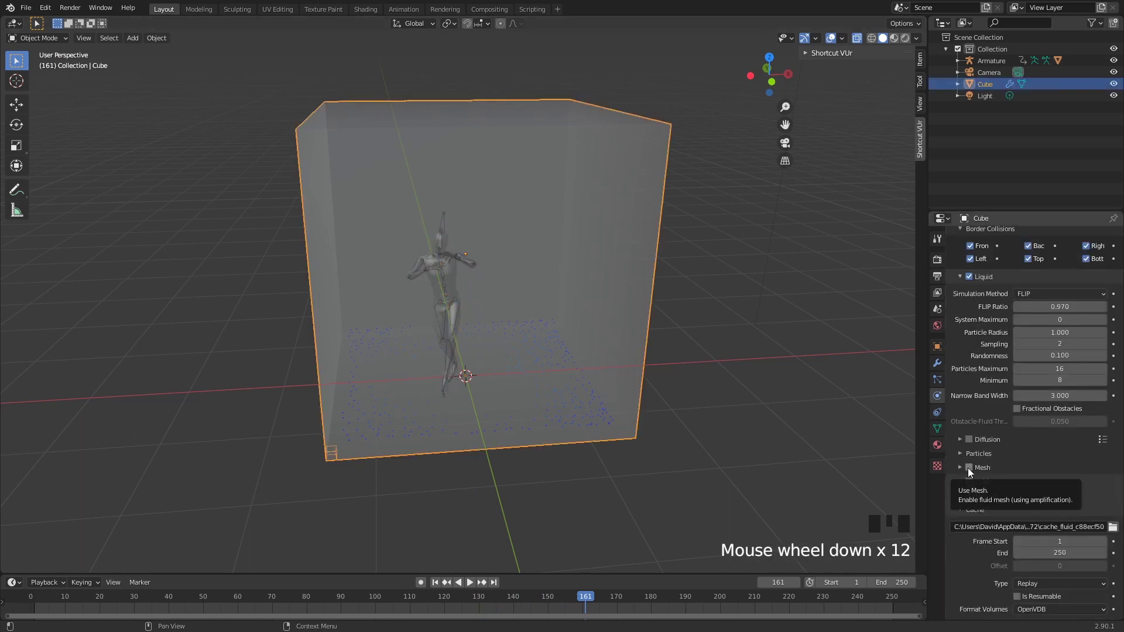
click(968, 467)
Step: Replay from the first frame, stopping at frame 131 to view the liquid surface
click(435, 582)
click(469, 582)
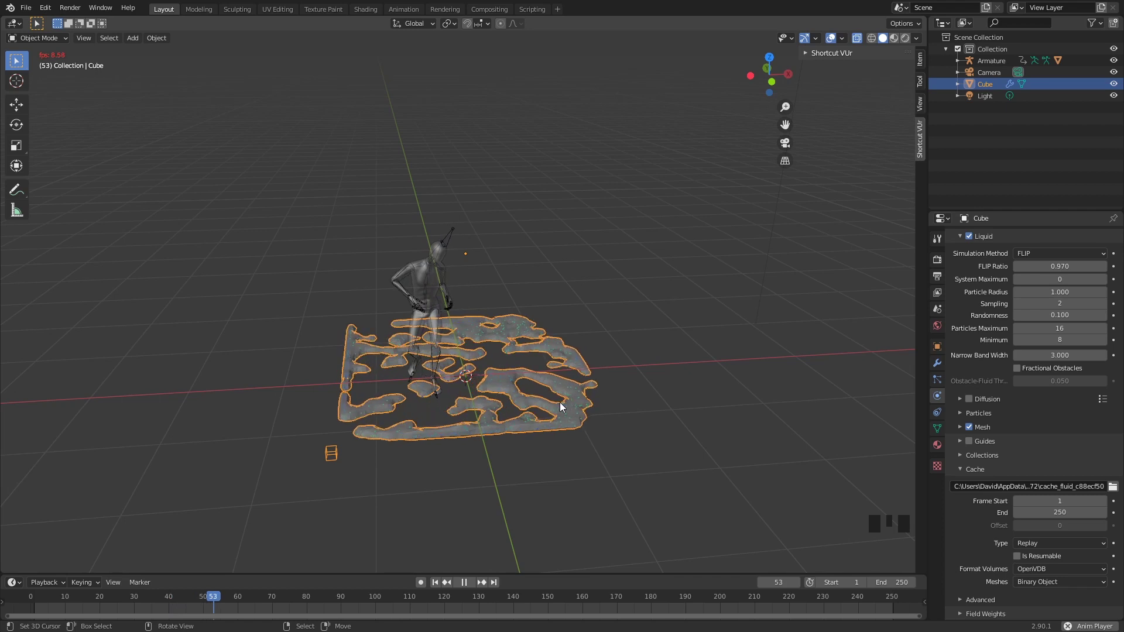
click(579, 379)
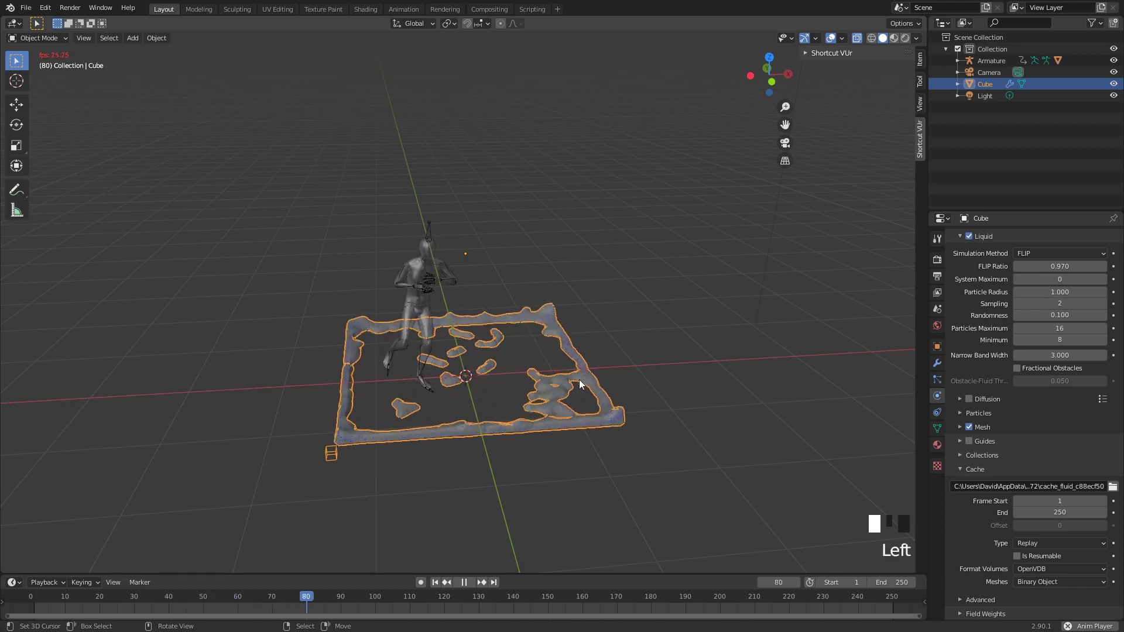
key(space)
middle_drag(580, 374, 566, 350)
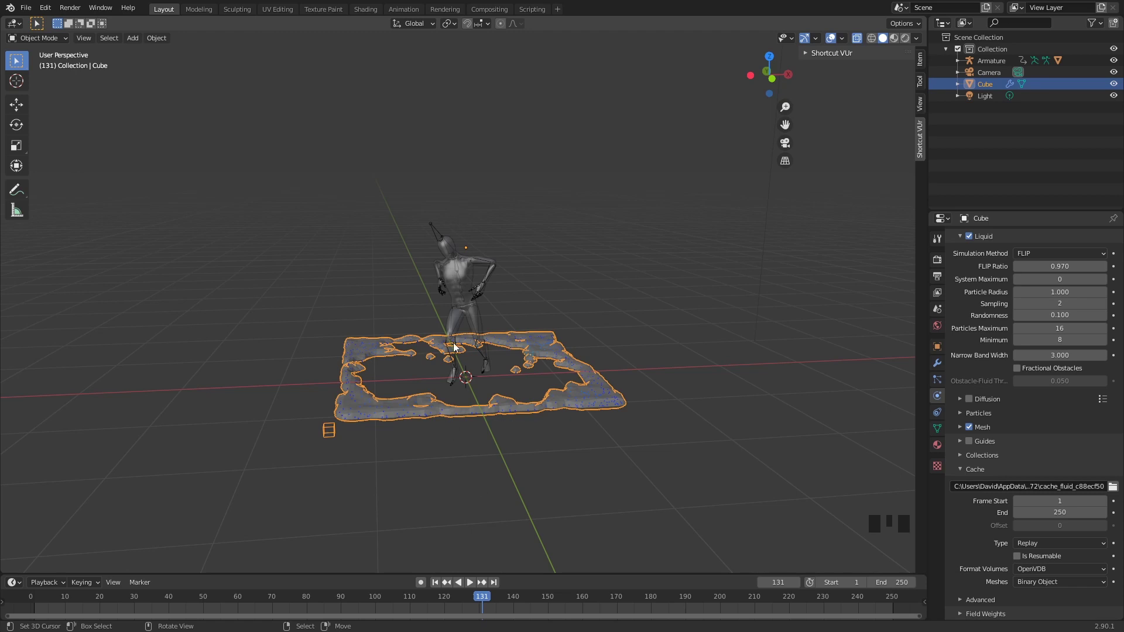
right_click(474, 277)
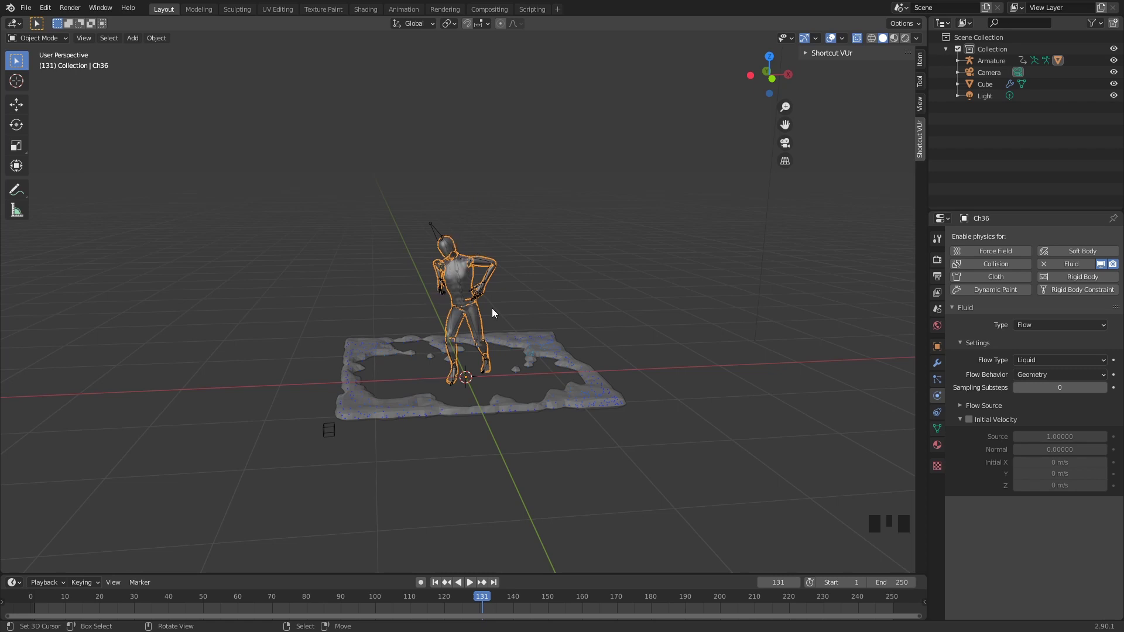
Step: Replay the simulation from the first frame, stopping at frame 47
key(shift+Left)
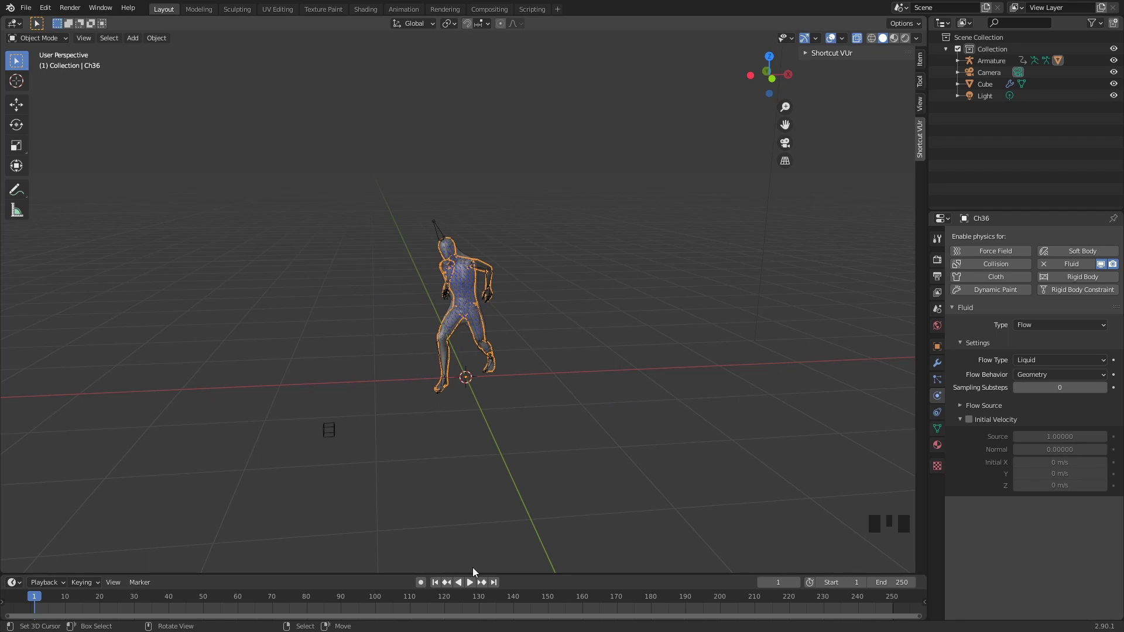
click(470, 583)
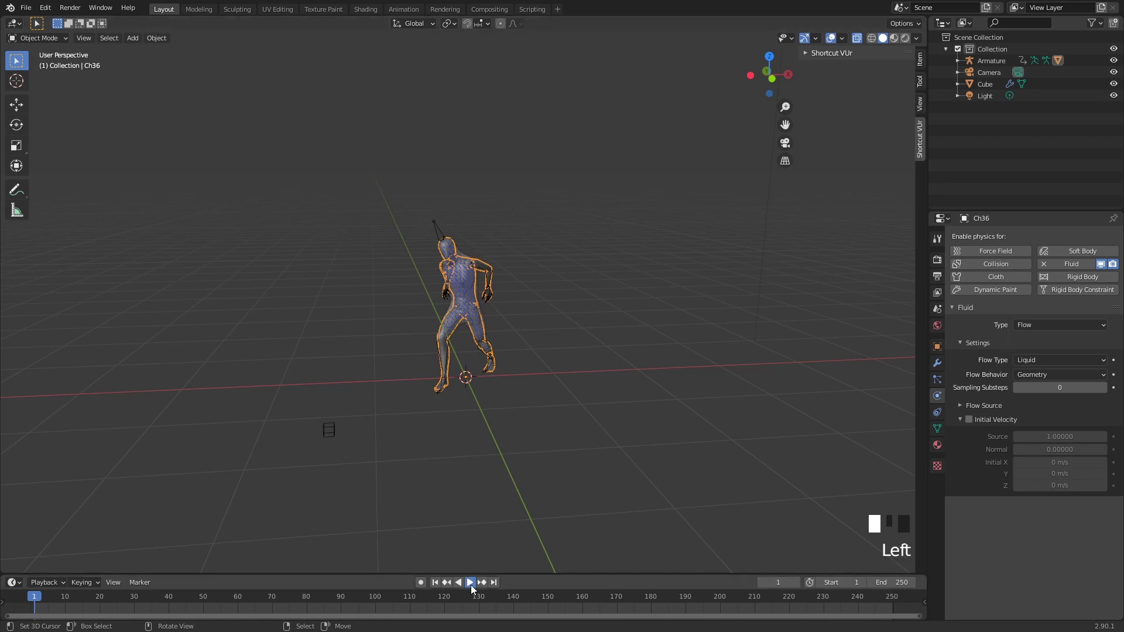
click(471, 585)
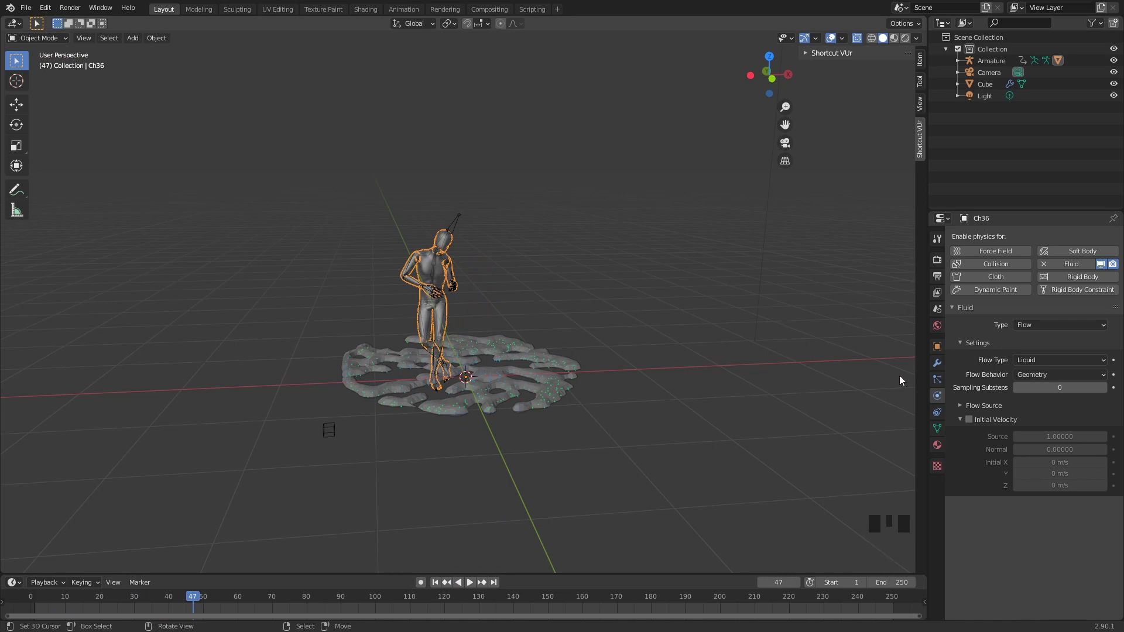
Step: Set the mannequin's Flow Behavior to Inflow and replay the animation
click(1051, 374)
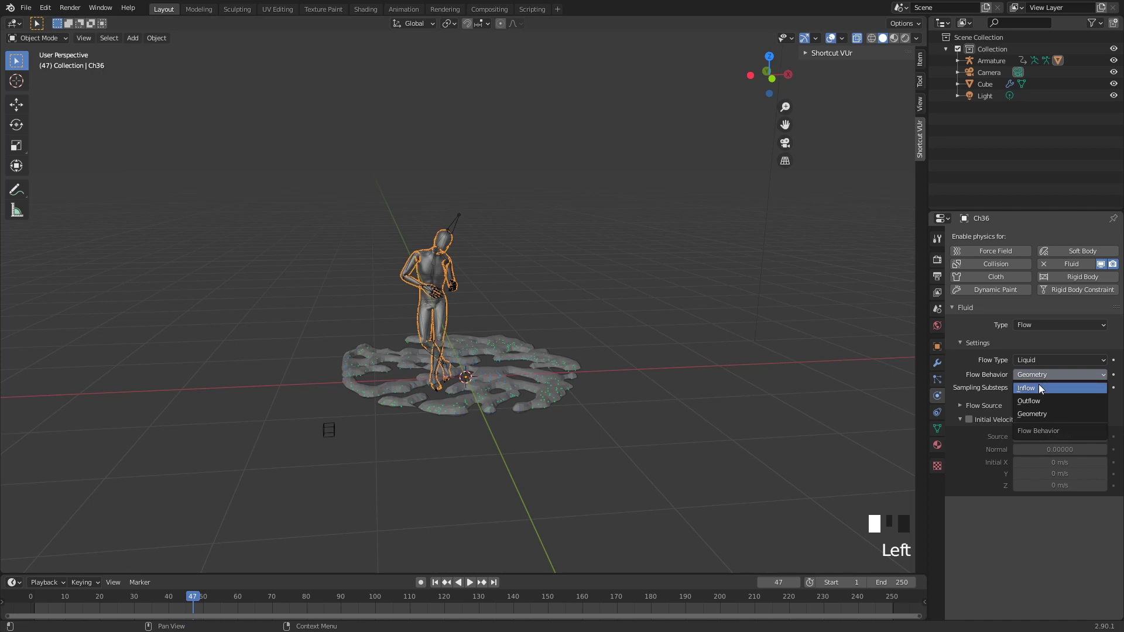
click(1040, 389)
drag(778, 582, 725, 584)
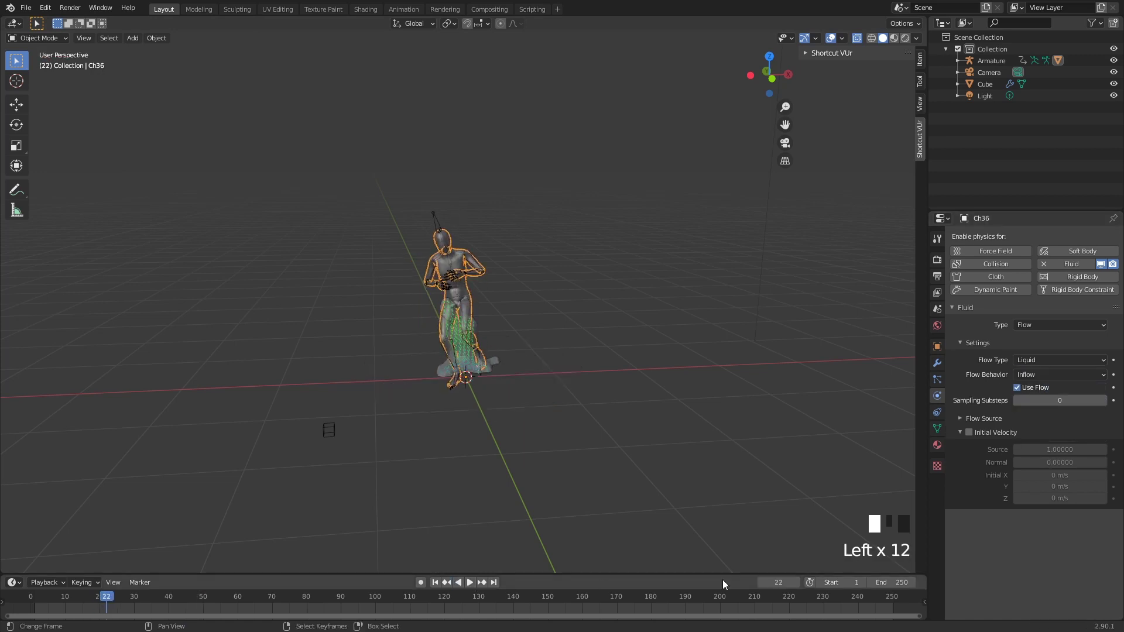
click(886, 598)
click(469, 582)
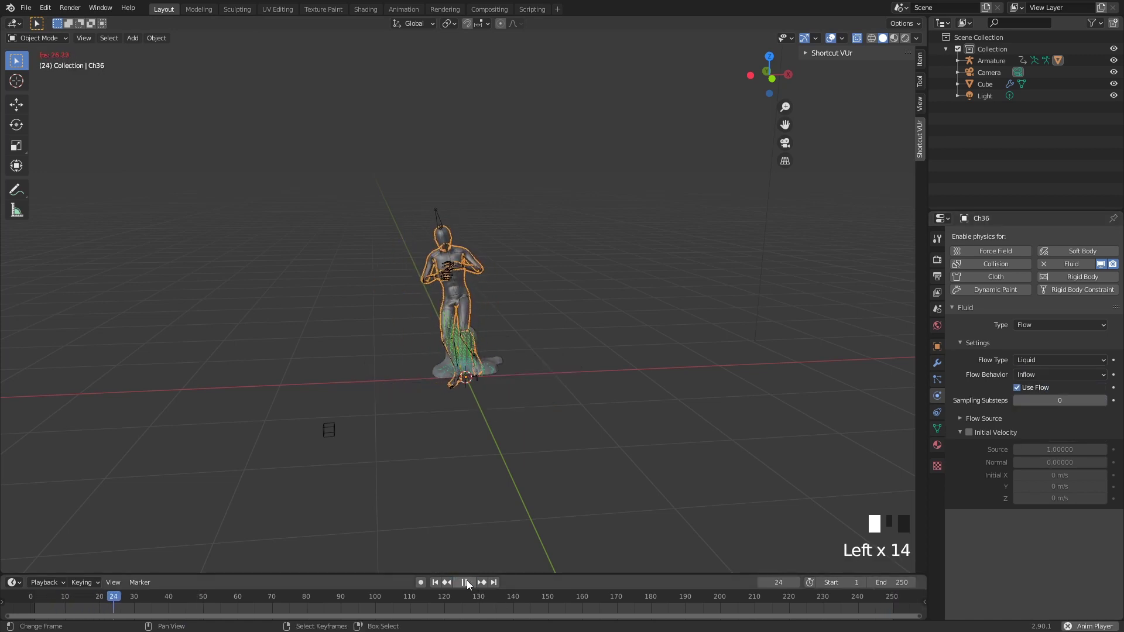
click(465, 582)
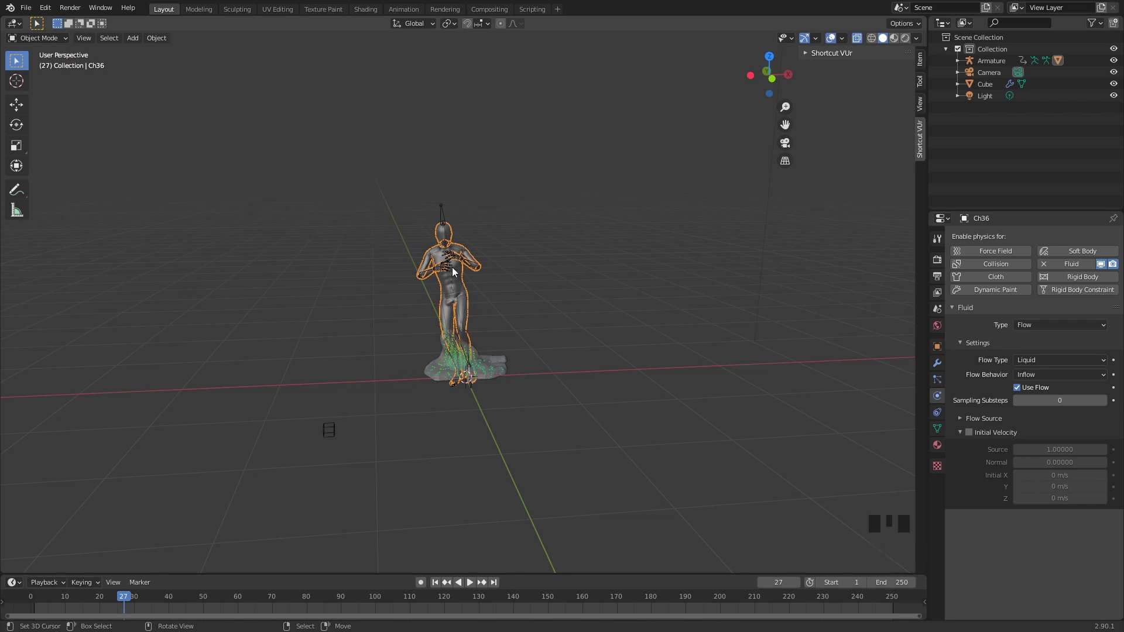
click(885, 598)
click(471, 582)
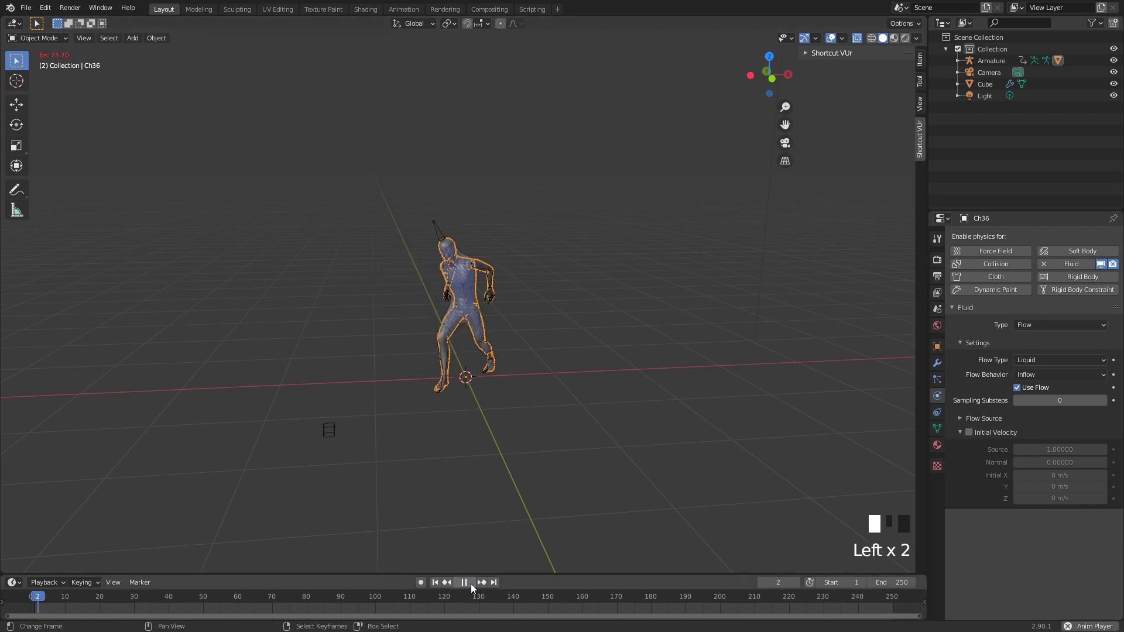
click(471, 583)
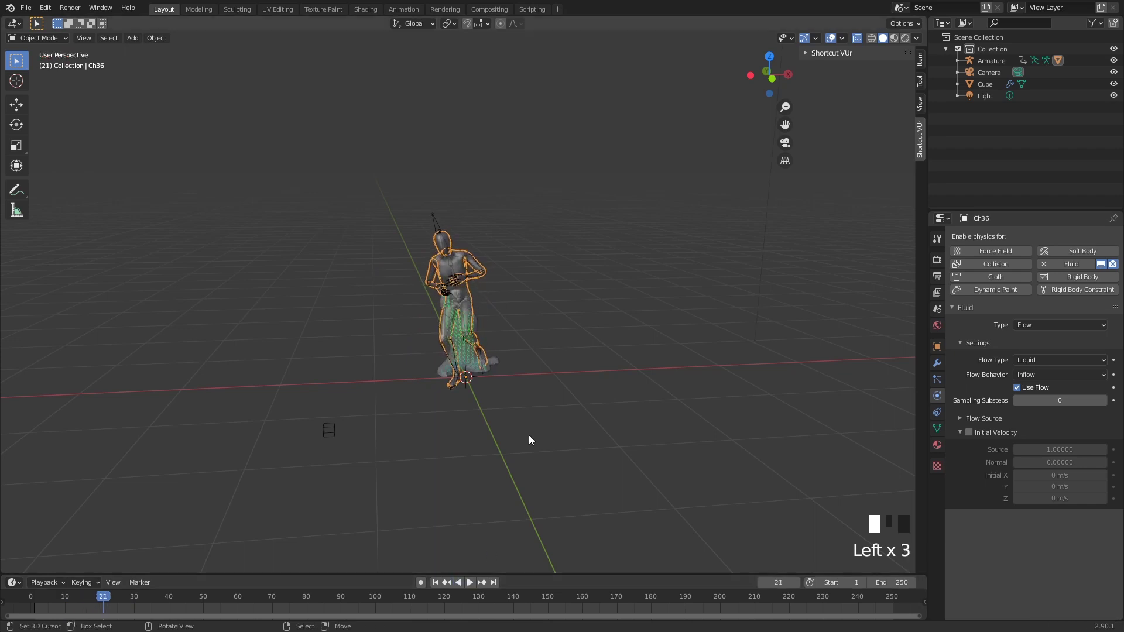
Step: Tick Is Resumable in the liquid domain Cube's Cache settings
right_click(473, 363)
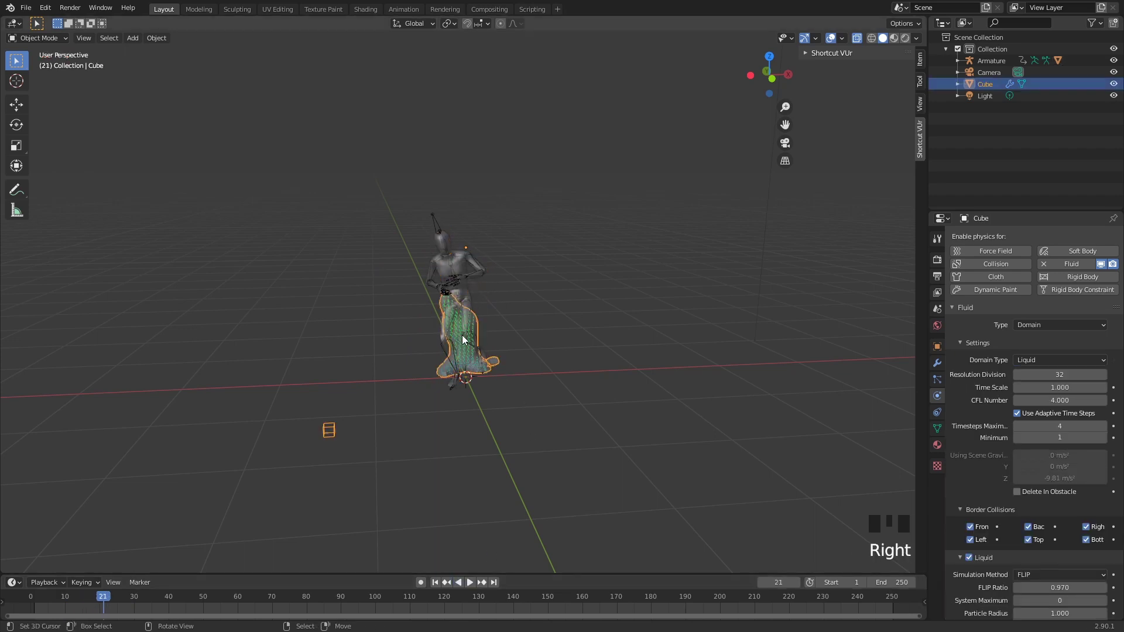
scroll(1033, 485, down, 6)
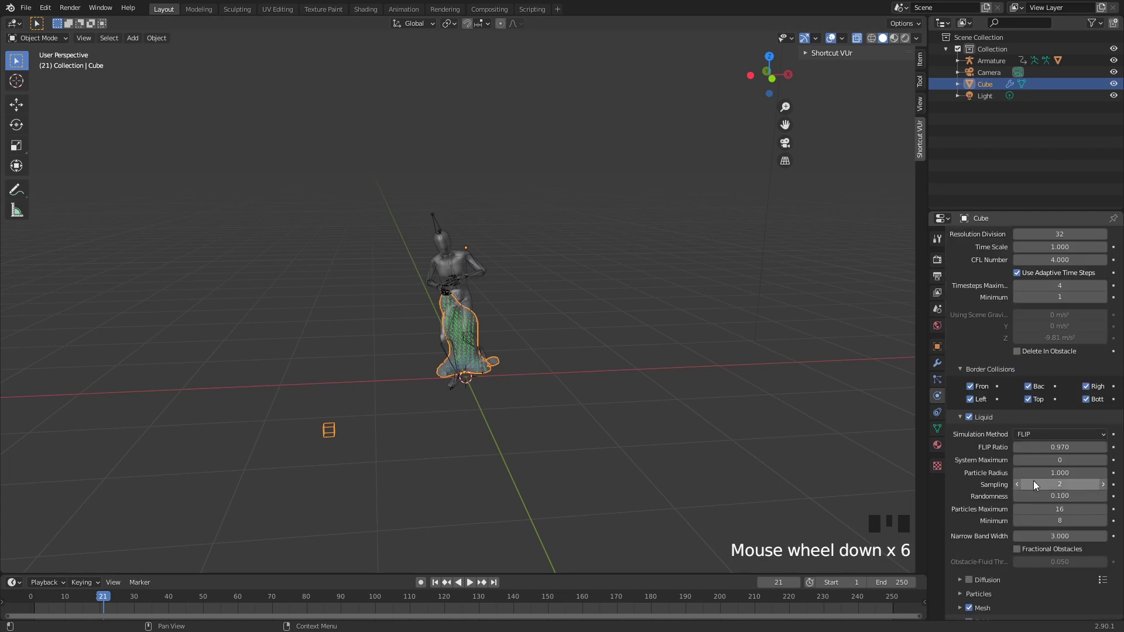
scroll(1033, 484, down, 10)
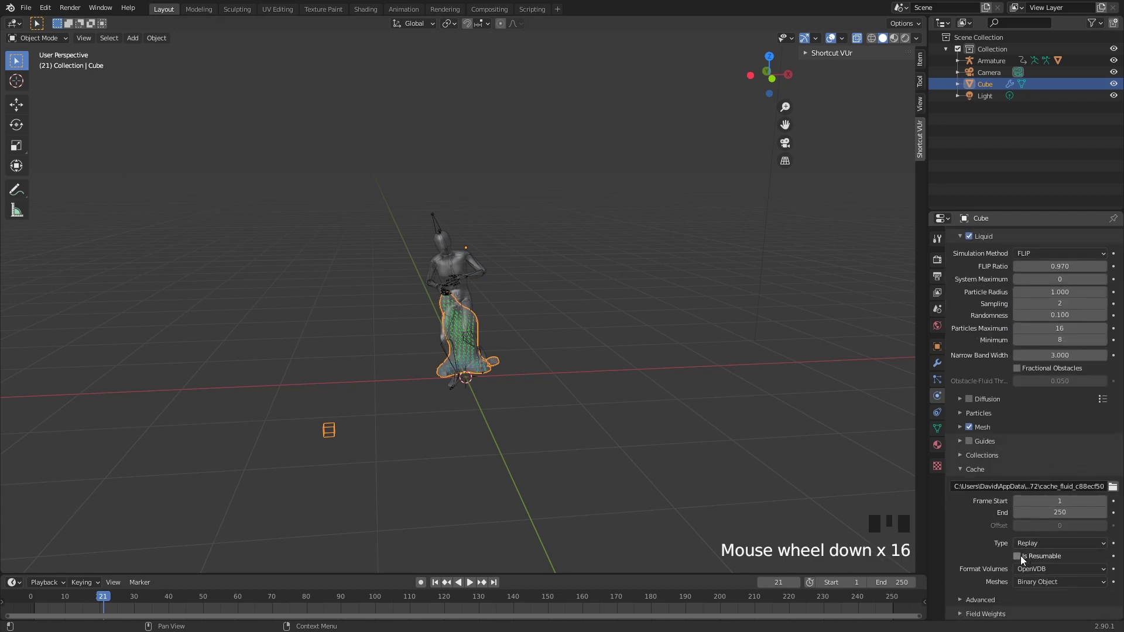
click(1020, 556)
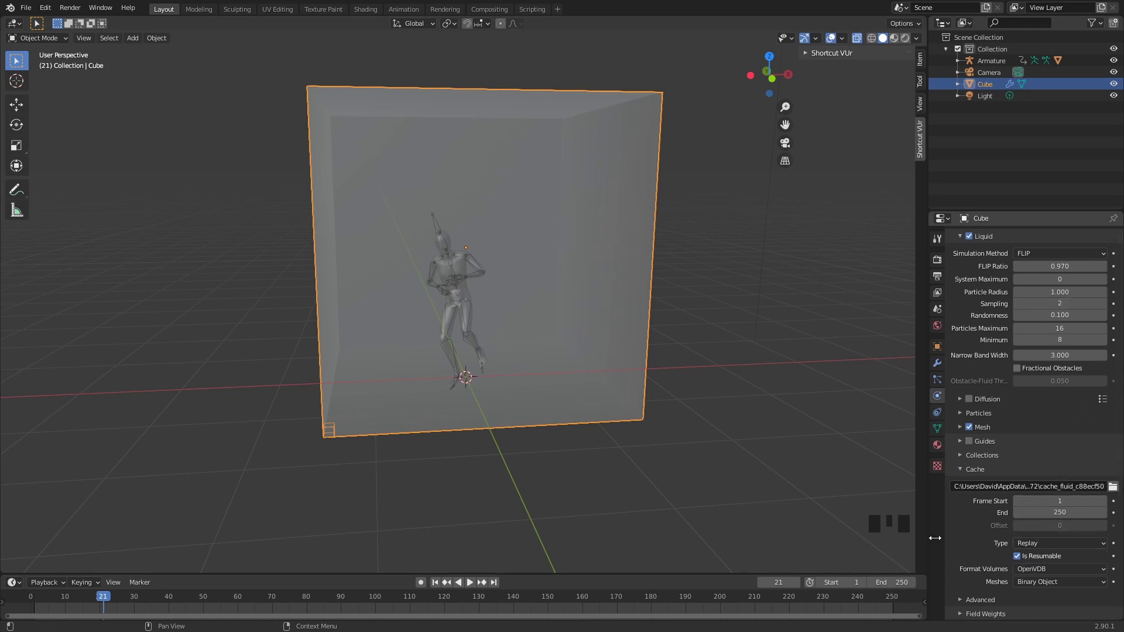
Step: Run the liquid simulation and pause it at frame 87
click(888, 596)
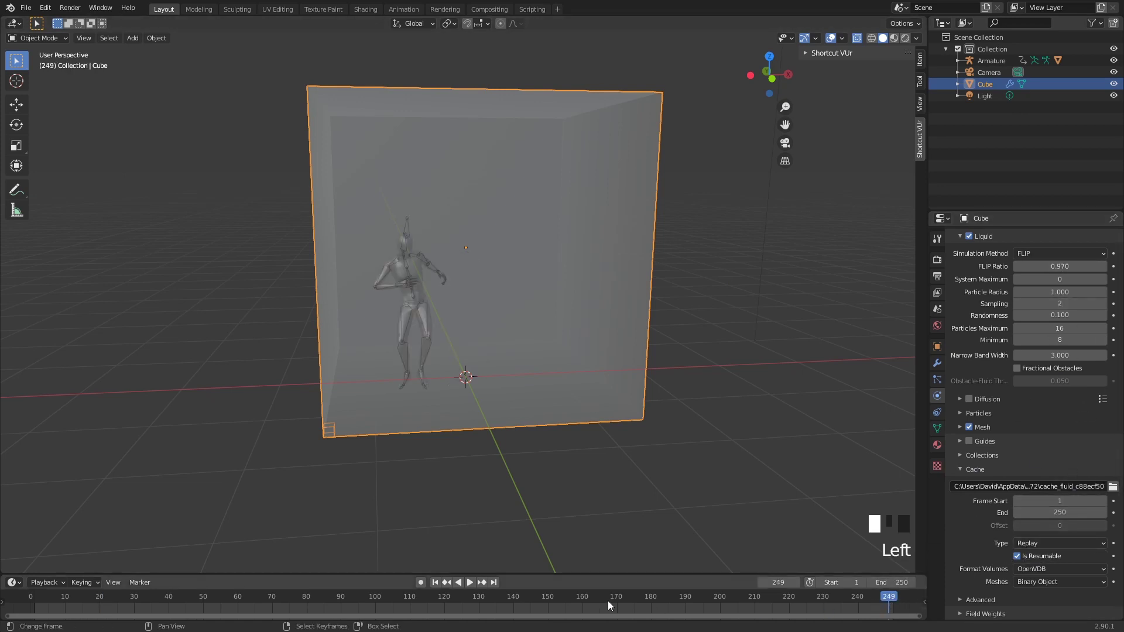
click(471, 582)
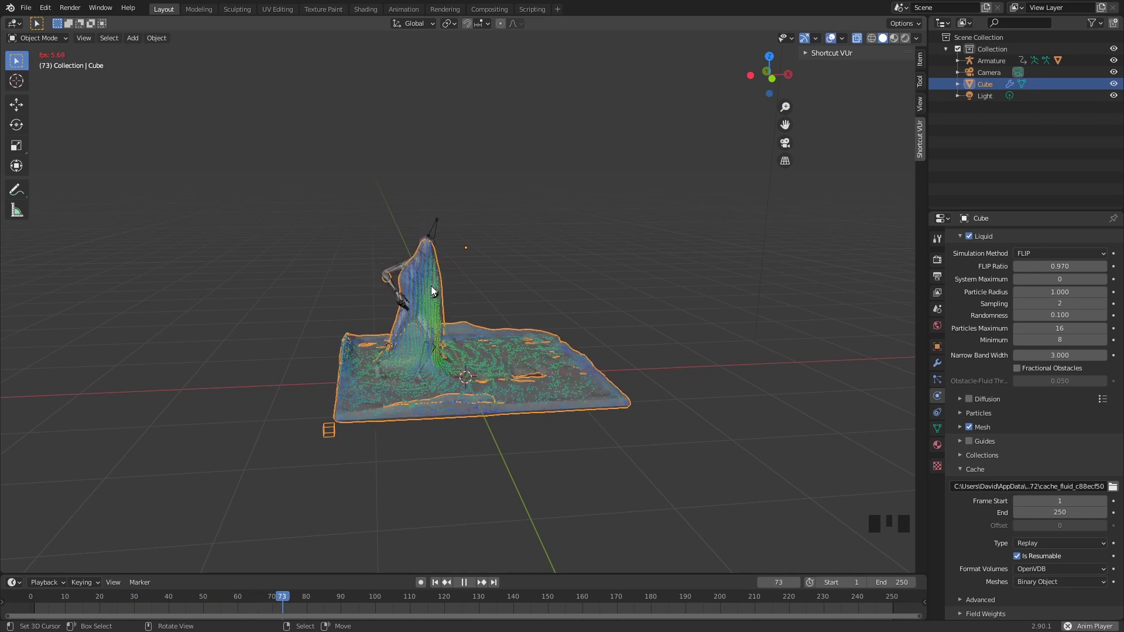
click(463, 582)
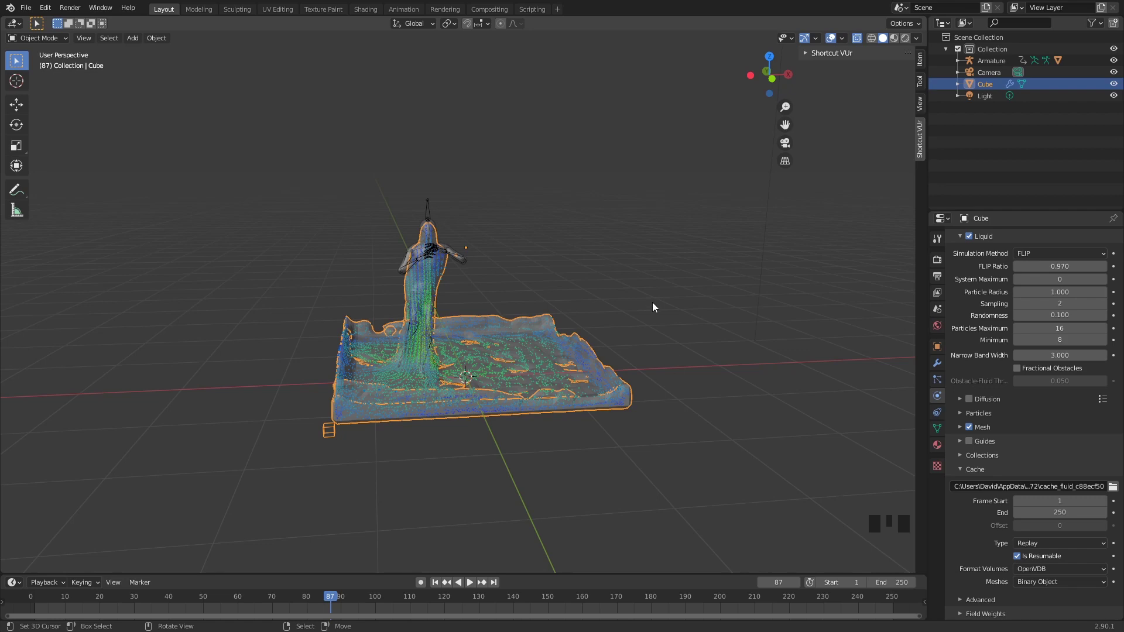
Step: Add a UV sphere beneath the liquid and turn off X-ray for solid display
mouse_move(653, 305)
middle_down()
mouse_move(662, 300)
mouse_move(664, 317)
middle_up()
key(shift+c)
key(shift+a)
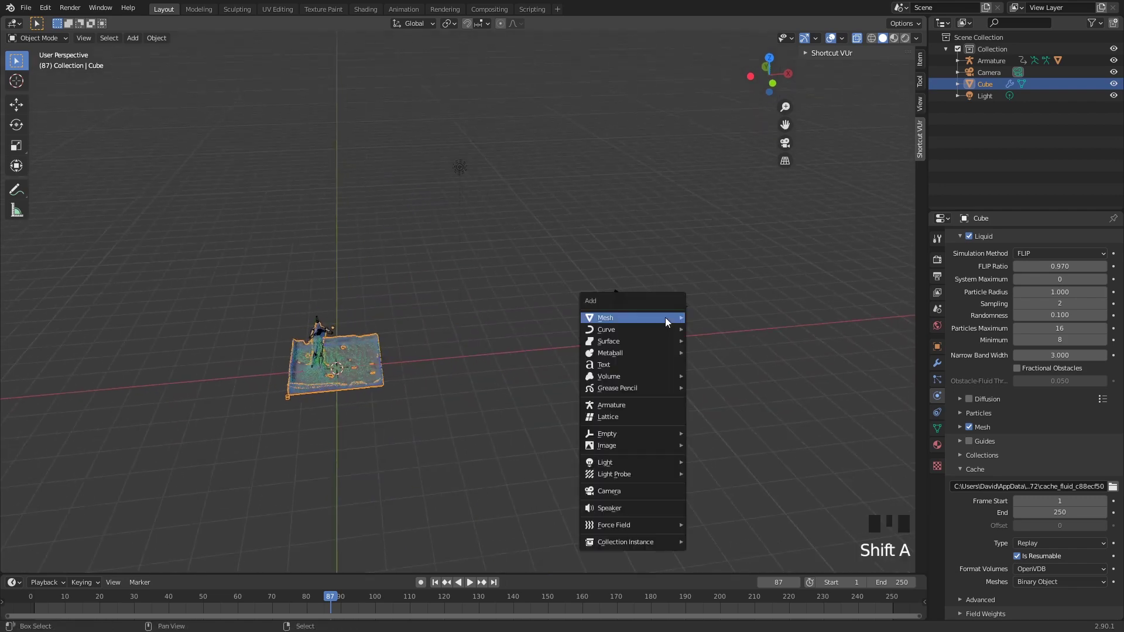
mouse_move(665, 317)
click(732, 352)
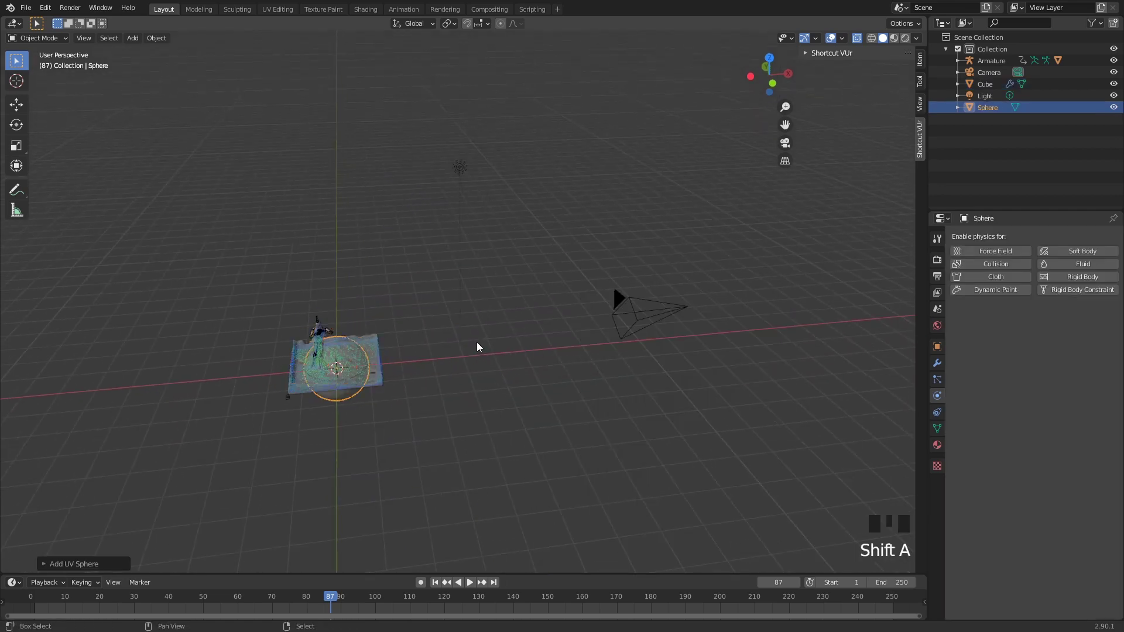
scroll(477, 346, up, 8)
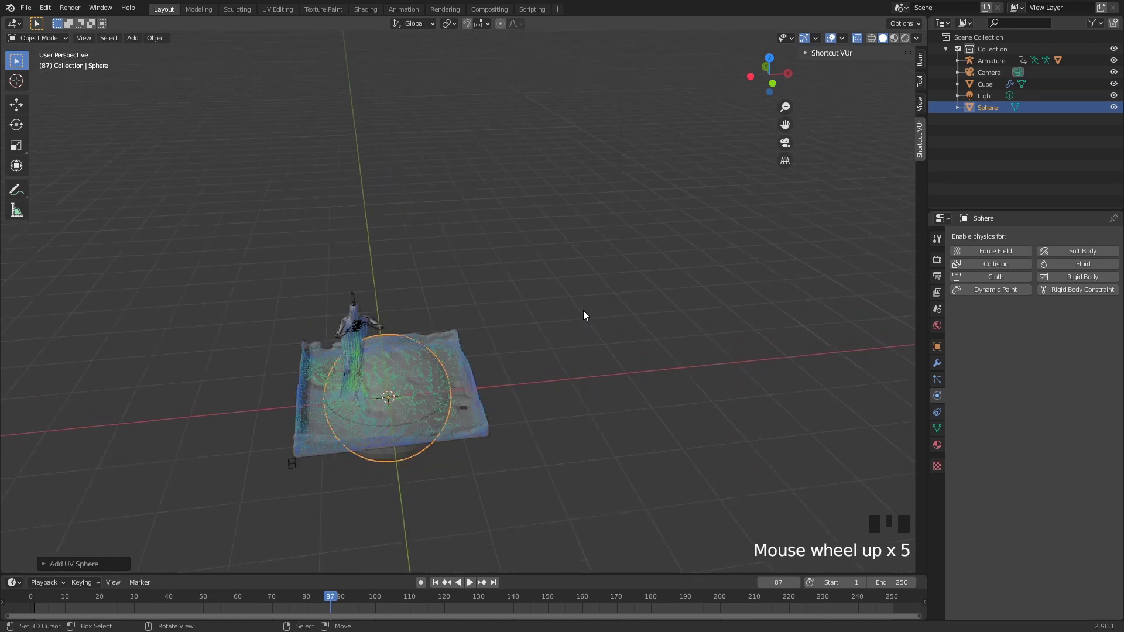
click(858, 39)
Step: Delete the sphere's upper-half vertices, grown from the top pole, and return to object mode
key(Tab)
right_click(364, 365)
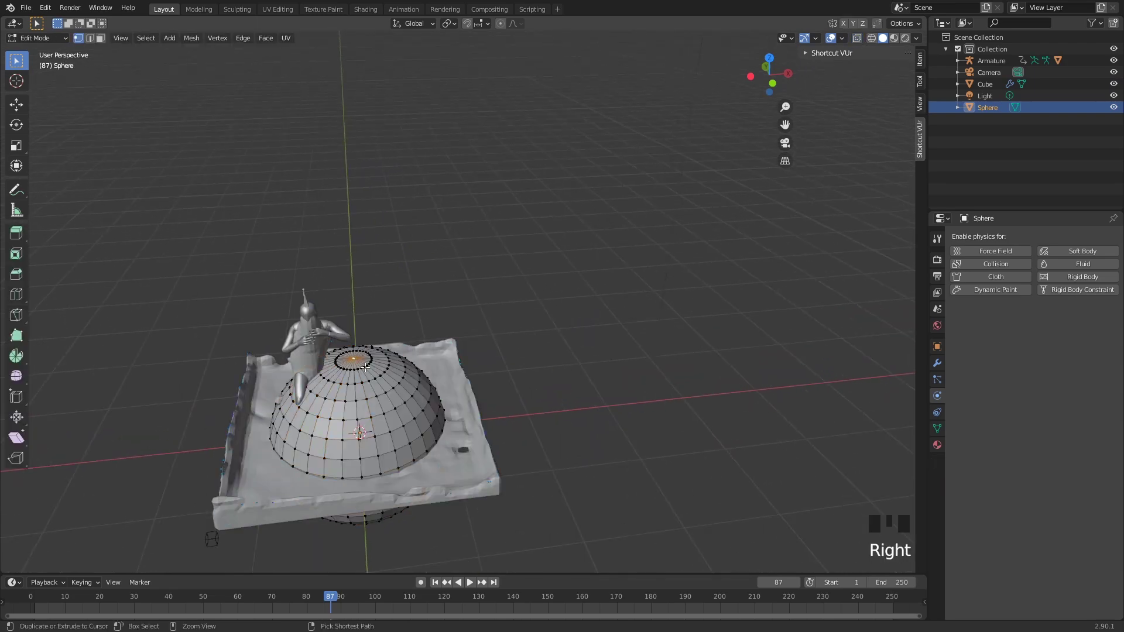
key(ctrl+KP_Add)
key(ctrl+KP_Add)
key(ctrl+KP_Add)
key(ctrl+KP_Add)
key(ctrl+KP_Add)
key(ctrl+KP_Add)
key(ctrl+KP_Add)
key(ctrl+KP_Add)
key(ctrl+KP_Add)
key(x)
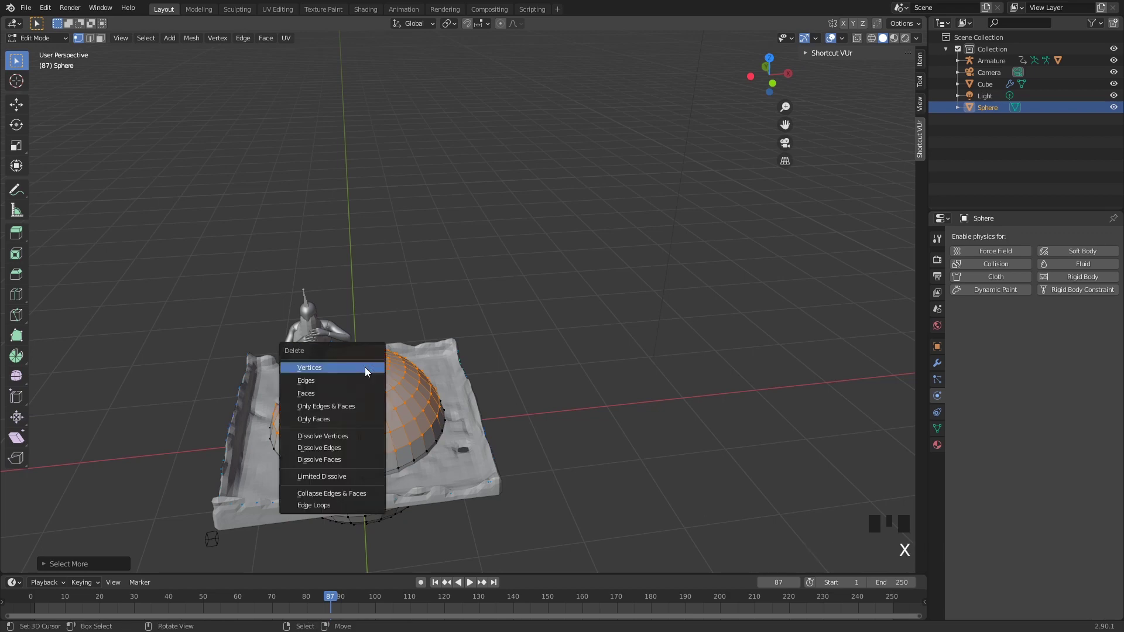
click(365, 367)
middle_drag(365, 367, 589, 454)
scroll(410, 363, down, 3)
key(Tab)
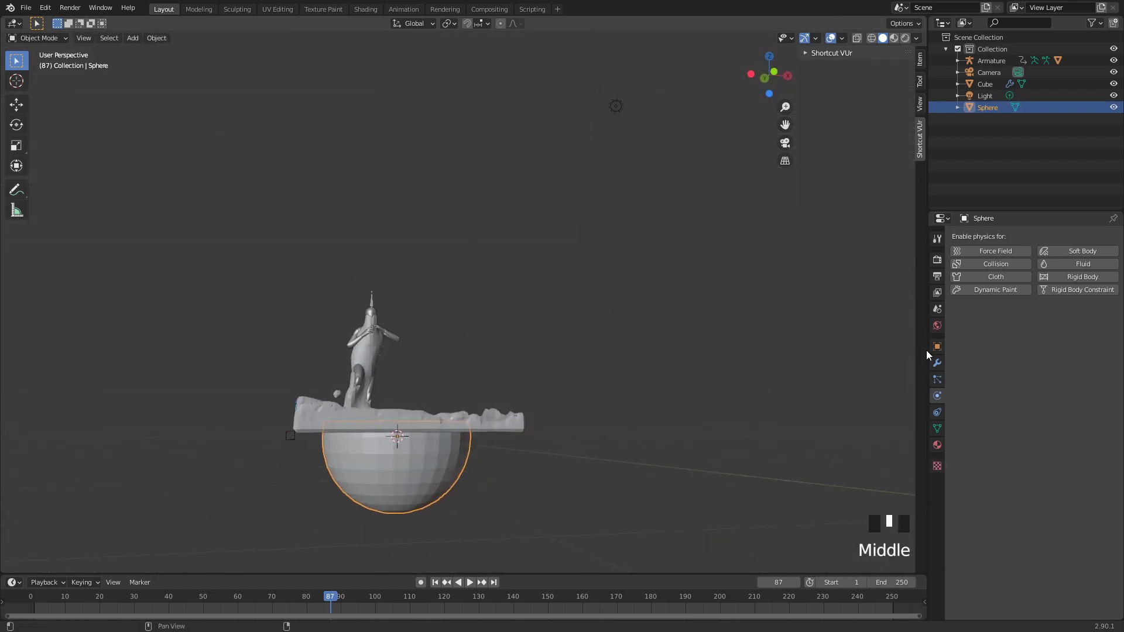
Step: Add a Solidify modifier to the half-sphere
click(937, 363)
click(1031, 236)
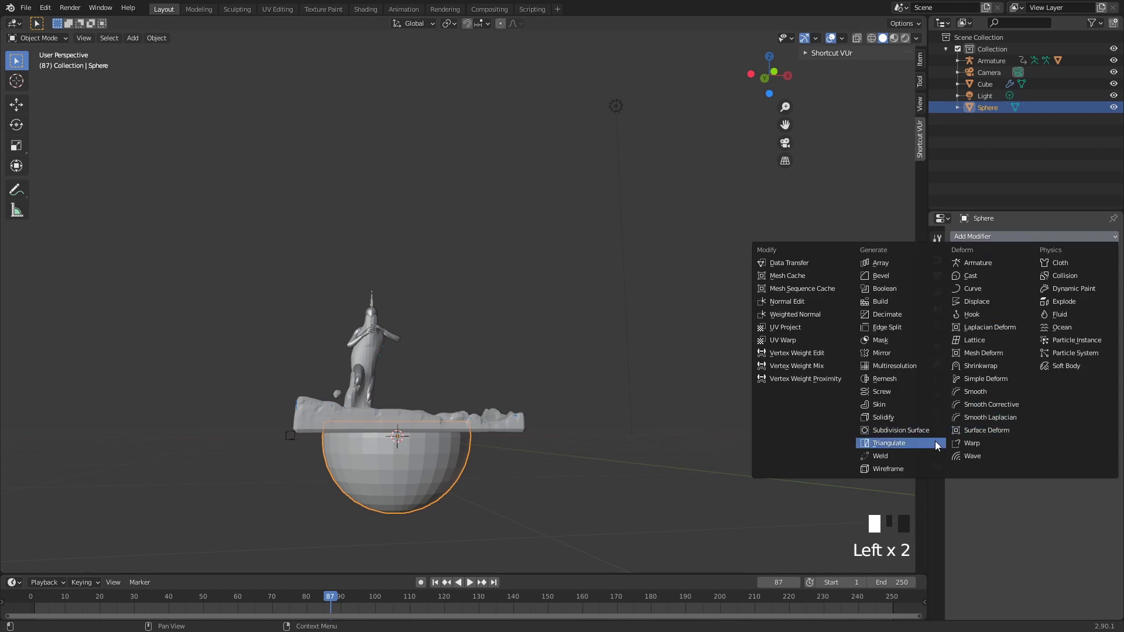
click(907, 417)
shift+middle_drag(627, 338, 723, 360)
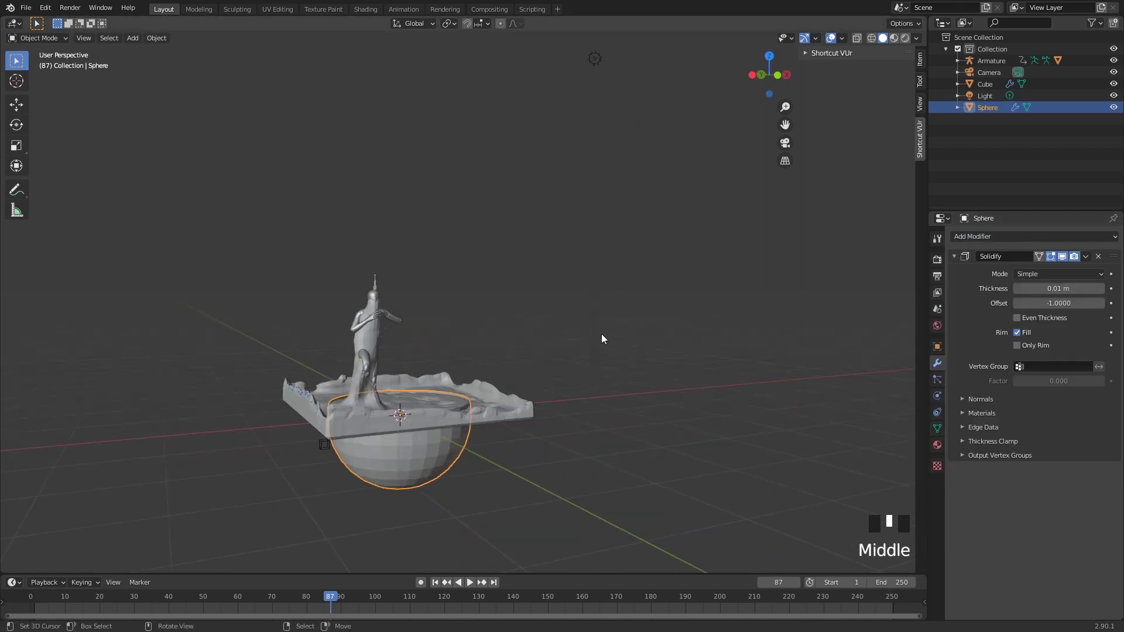
Step: Raise the half-sphere along Z and set the Solidify thickness to 0.05 m
key(g)
key(z)
click(602, 293)
scroll(591, 310, up, 5)
shift+middle_drag(584, 326, 600, 386)
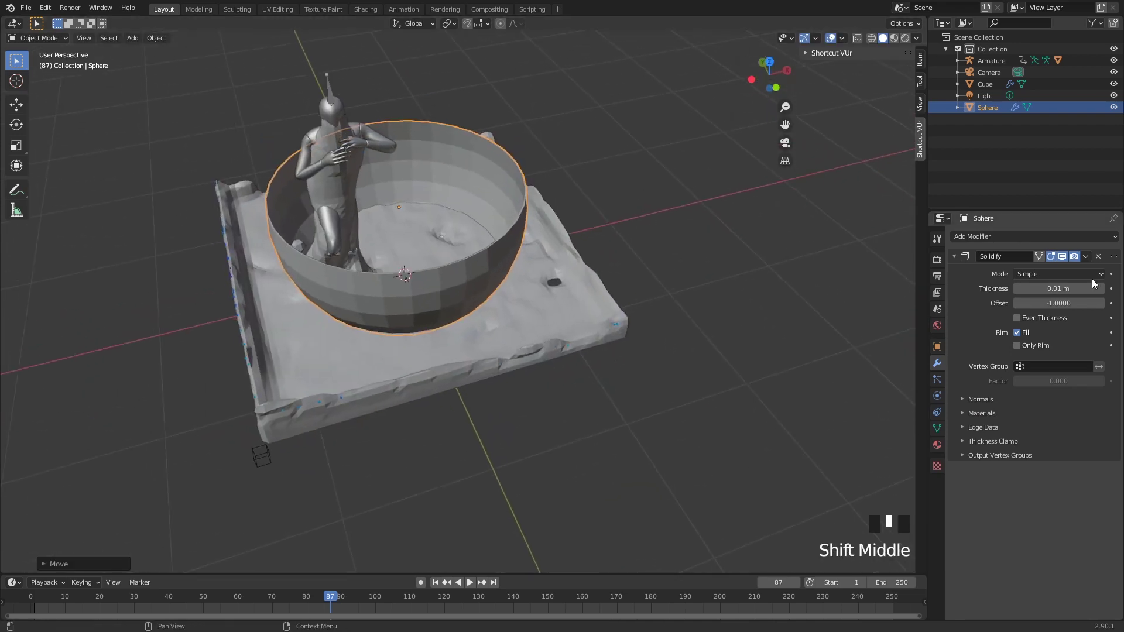
drag(1091, 286, 1104, 287)
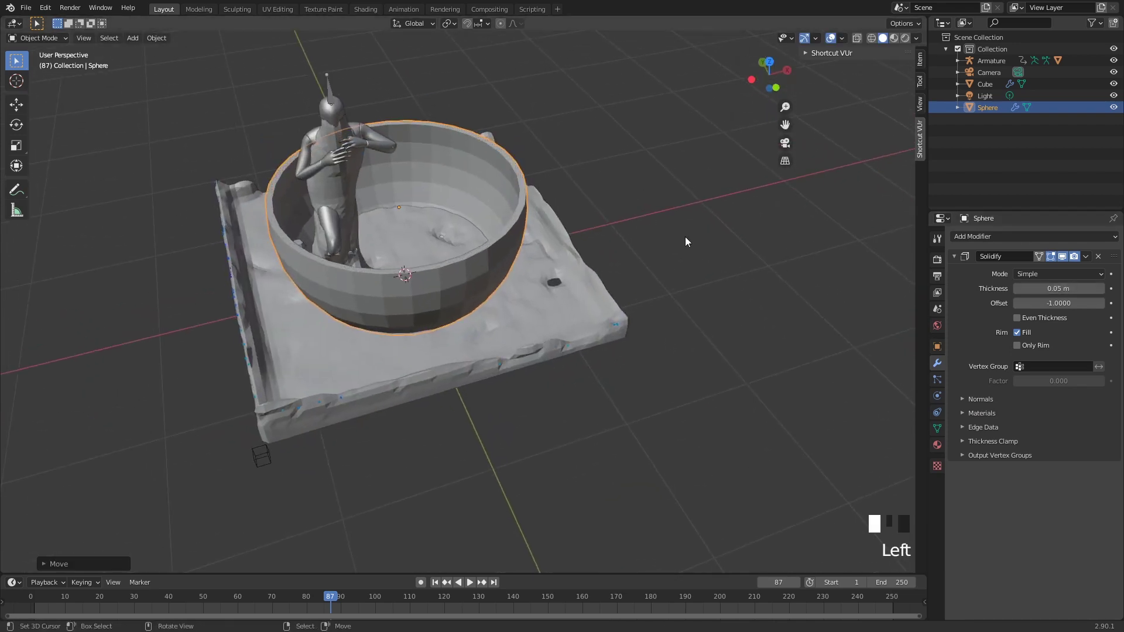
Step: Enable Fluid physics on the bowl and set its type to Effector (Collision)
click(937, 396)
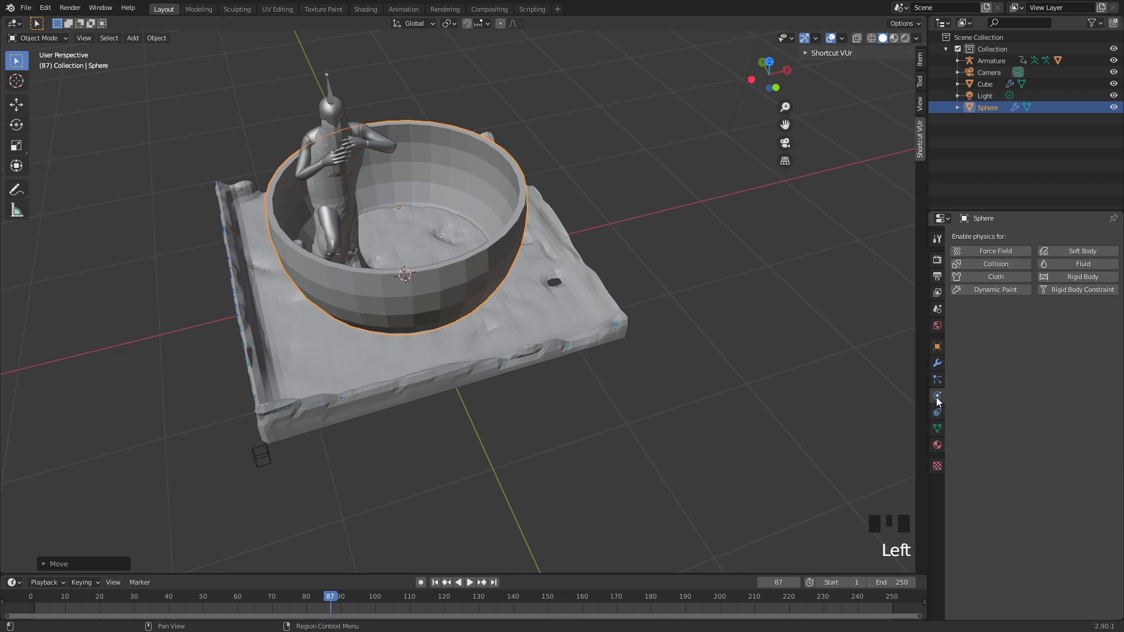
click(1077, 263)
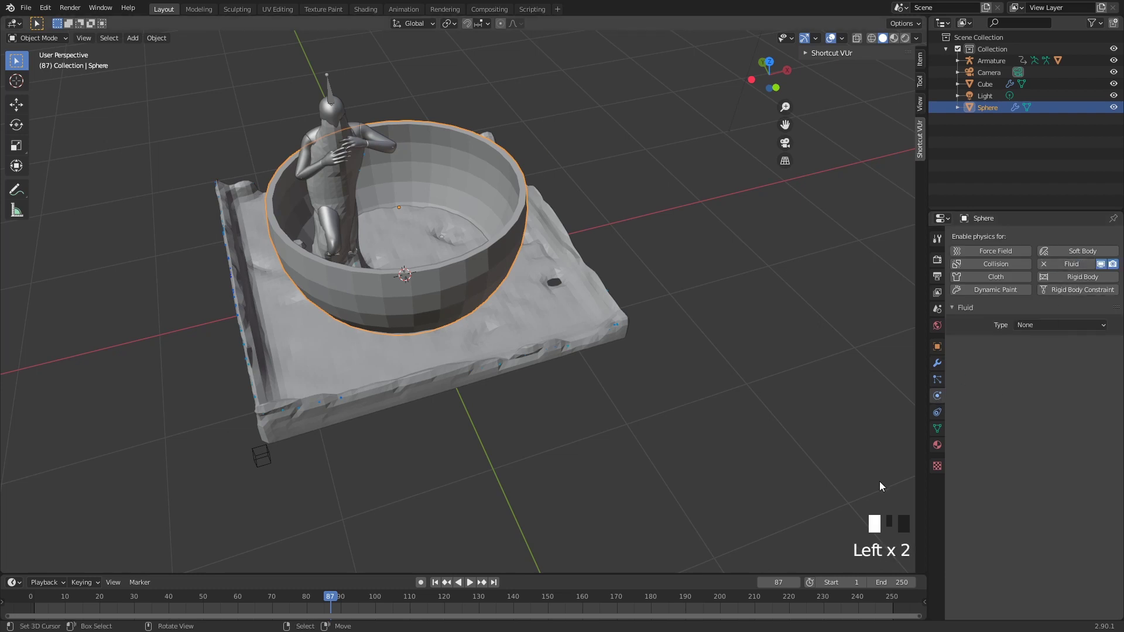
click(1030, 326)
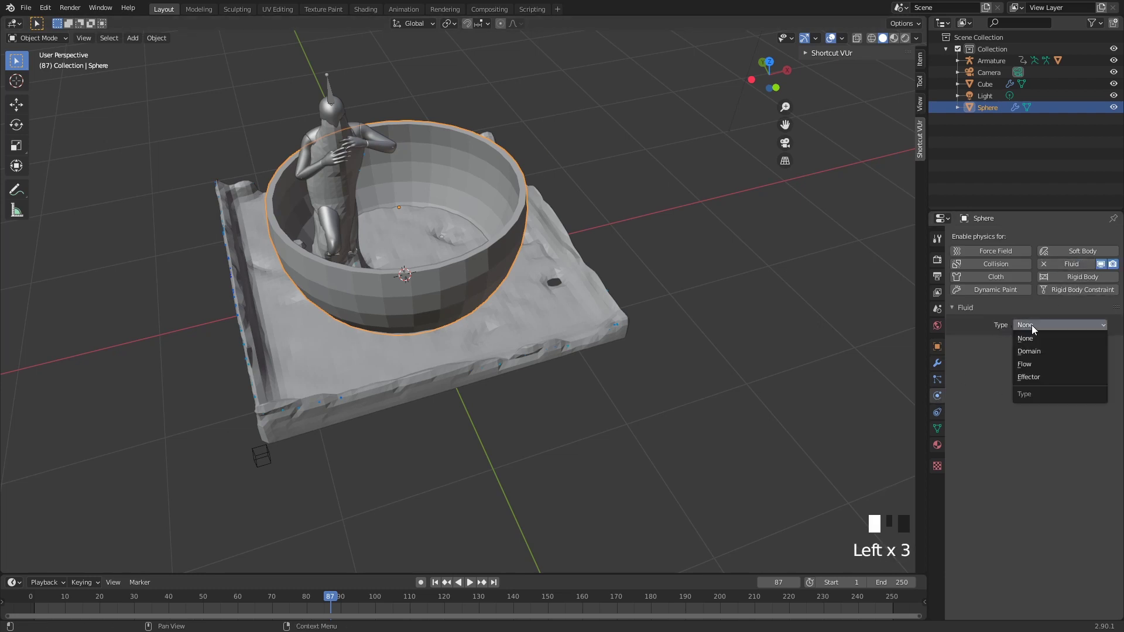
click(1039, 377)
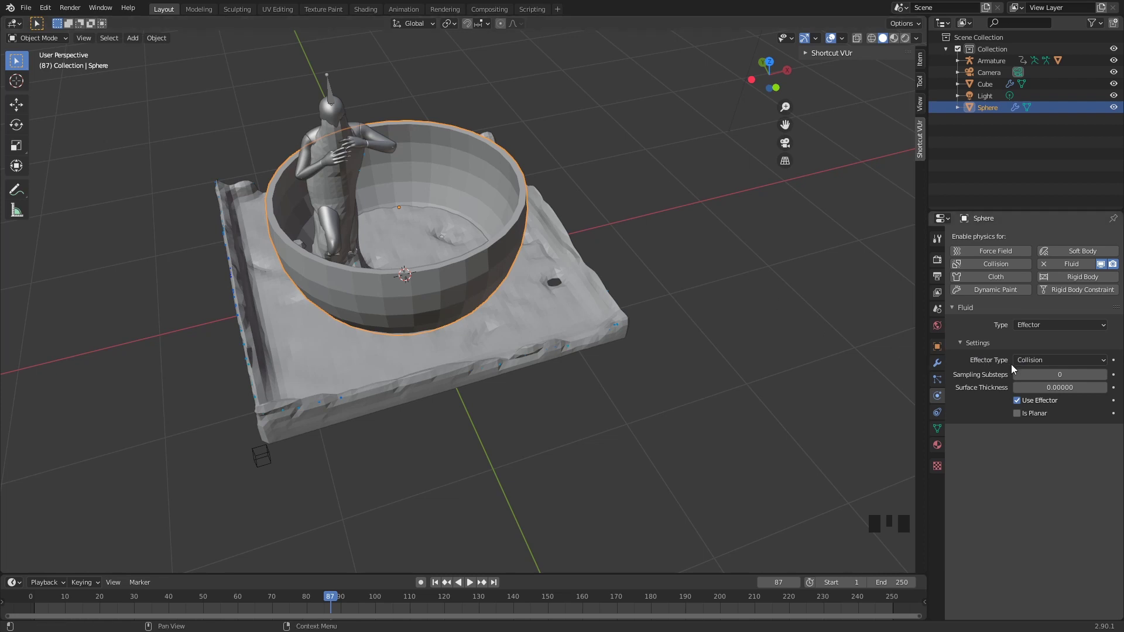
Step: Shade the bowl smooth
shift+middle_drag(783, 313, 561, 270)
scroll(504, 248, up, 4)
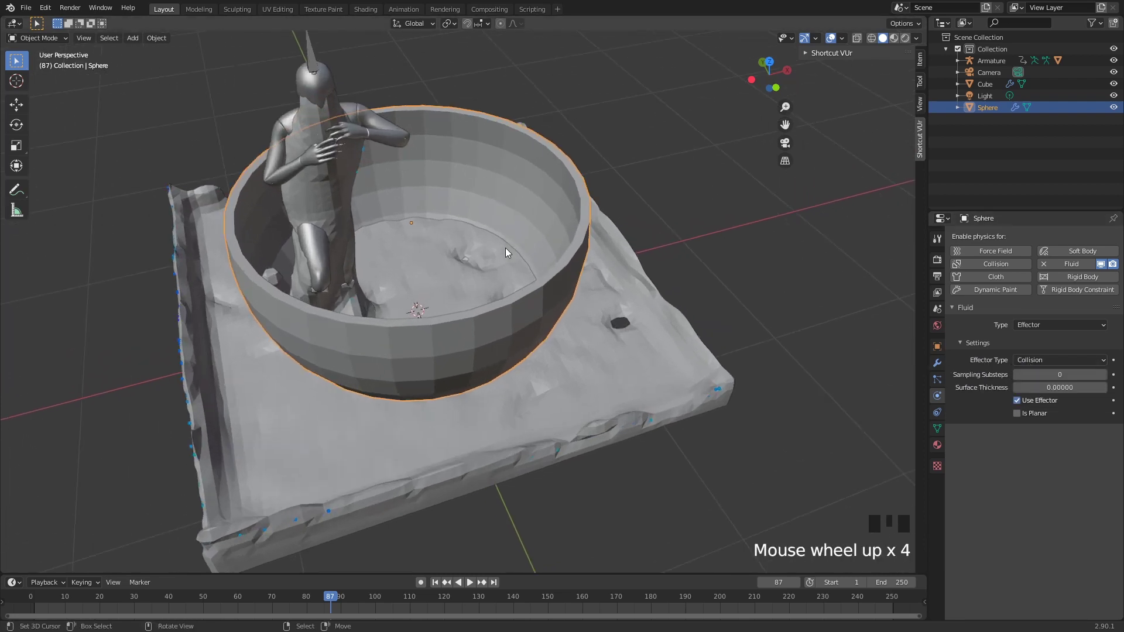
shift+middle_drag(504, 248, 610, 303)
key(w)
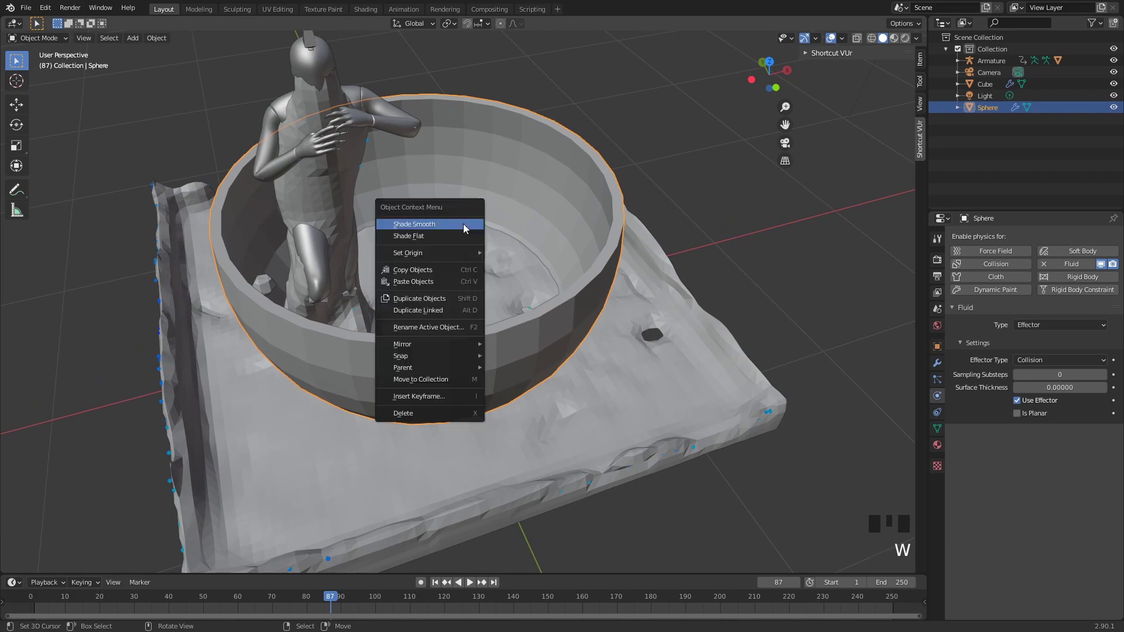
click(462, 223)
Step: Switch to a front orthographic wireframe view framing the bowl
middle_drag(627, 202, 630, 195)
key(g)
right_click(582, 216)
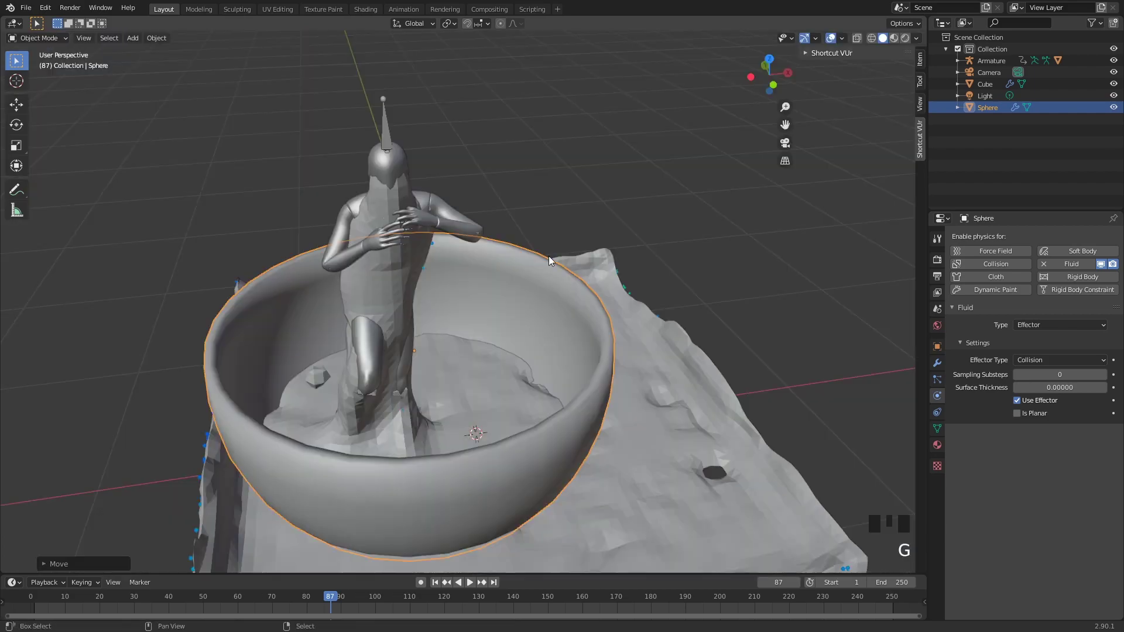
shift+middle_drag(549, 255, 560, 187)
key(KP_1)
key(z)
click(349, 144)
mouse_move(349, 145)
shift+middle_down()
mouse_move(439, 351)
mouse_move(518, 445)
shift+middle_up()
scroll(525, 336, down, 12)
scroll(577, 354, up, 6)
Step: Raise the bowl so it surrounds the mannequin above the liquid slab
key(g)
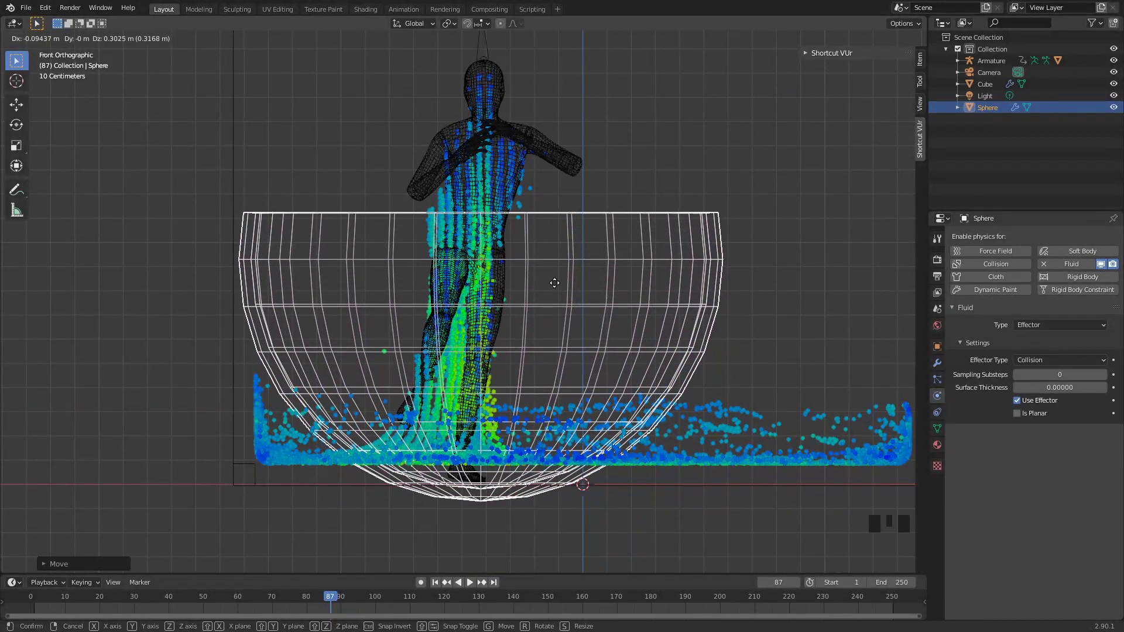
click(556, 282)
scroll(552, 377, down, 3)
middle_drag(556, 283, 566, 412)
Step: Return to solid shading and select the liquid domain slab instead of the bowl
key(z)
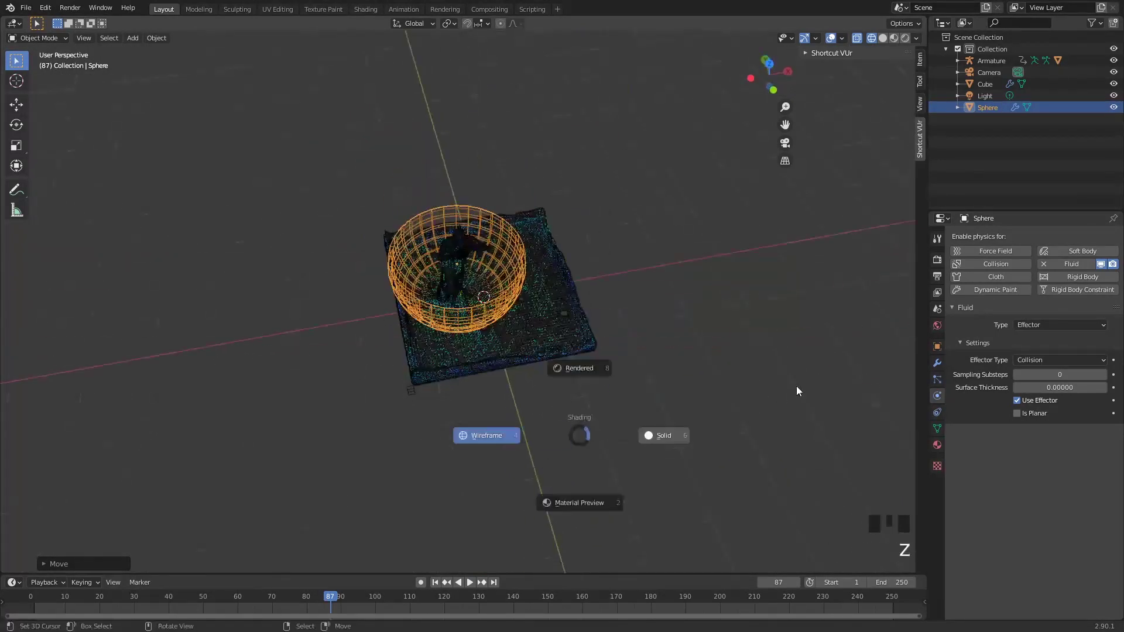
middle_drag(798, 389, 647, 290)
right_click(646, 290)
right_click(554, 317)
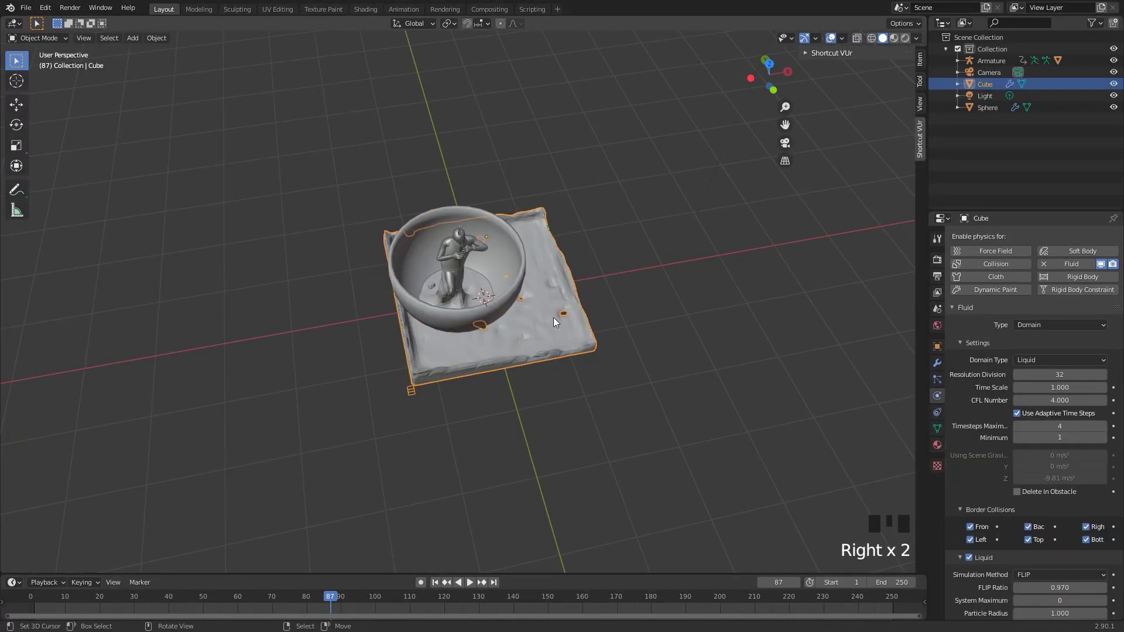
Step: Toggle the domain's Is Resumable option, jump to frame 250 and play the simulation
scroll(553, 317, up, 7)
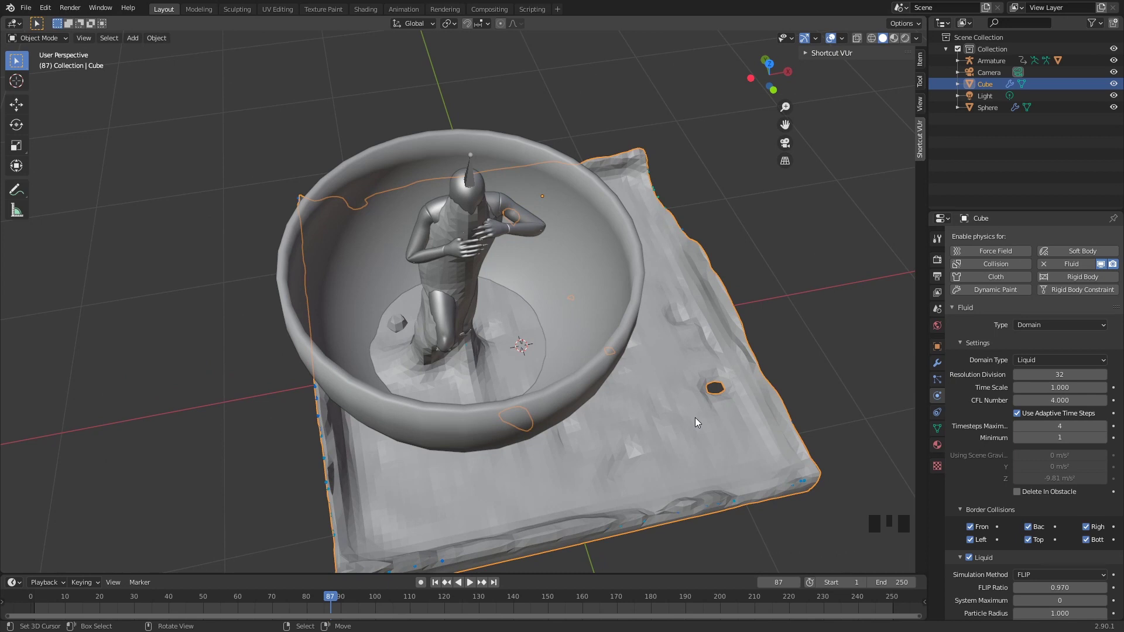
scroll(1069, 463, down, 20)
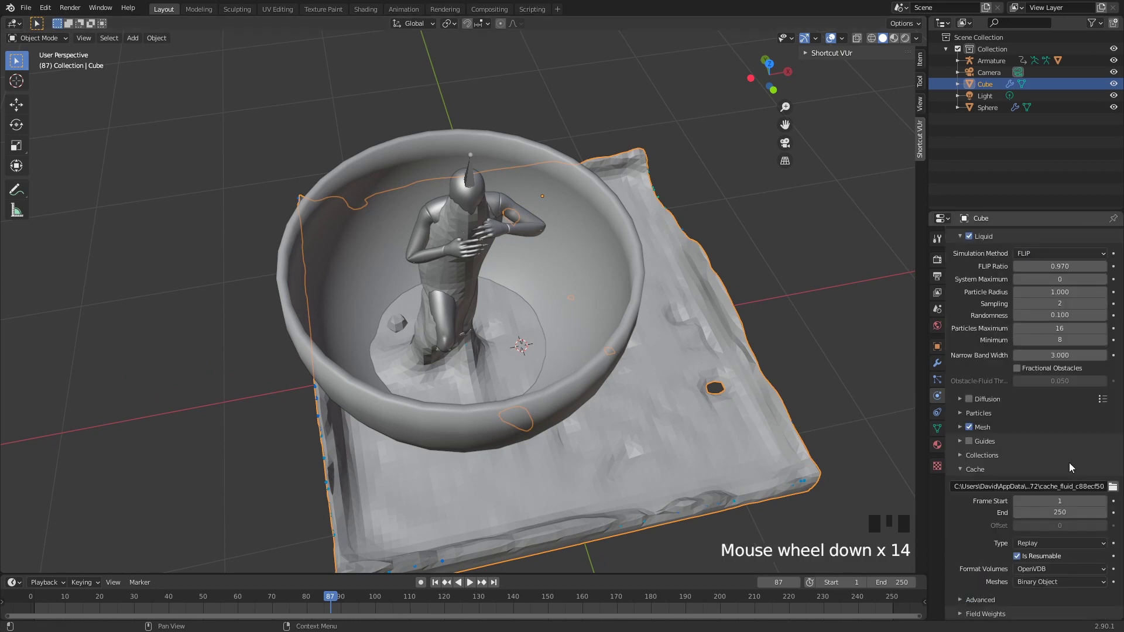
double_click(1017, 556)
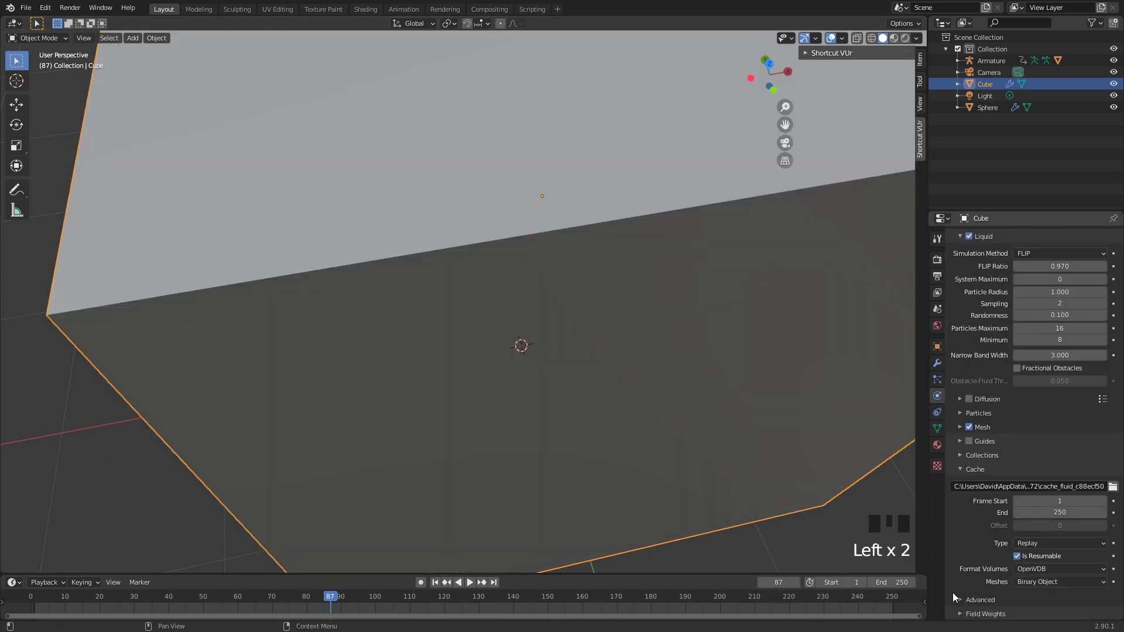
click(892, 603)
click(470, 582)
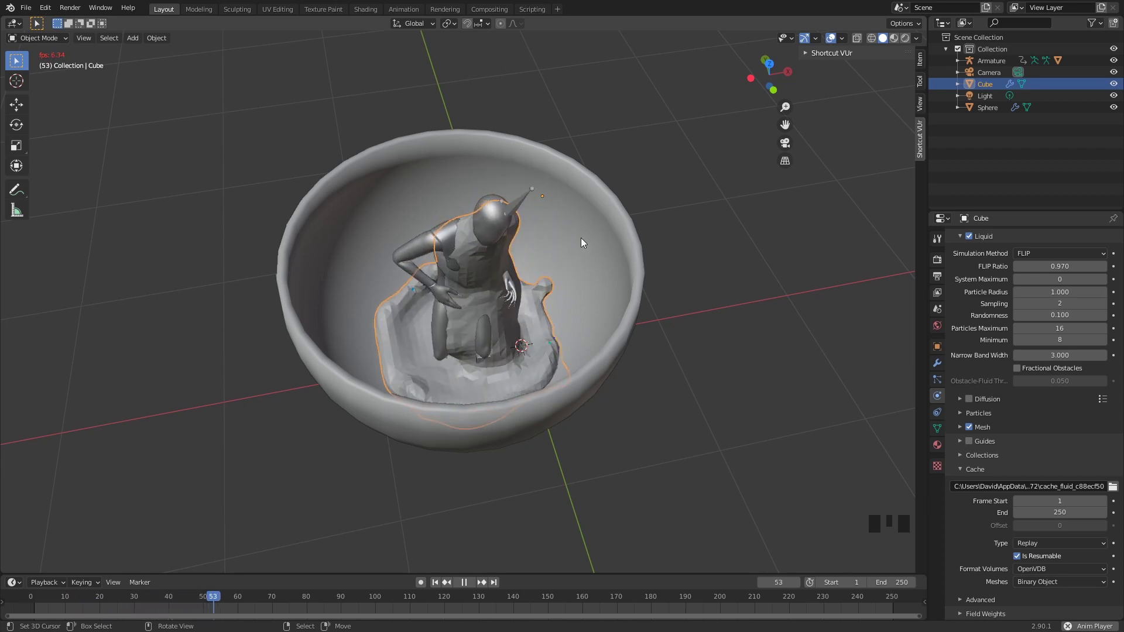
Step: Pause the simulation playback and view the bowl from a lower angle
click(464, 582)
mouse_move(515, 527)
middle_down()
mouse_move(570, 431)
mouse_move(538, 444)
mouse_move(529, 373)
mouse_move(552, 341)
mouse_move(639, 320)
mouse_move(689, 383)
middle_up()
scroll(571, 432, down, 2)
scroll(541, 364, up, 5)
scroll(639, 321, down, 2)
Step: Go to frame 10, inspecting in wireframe before returning to solid shading
key(z)
shift+middle_drag(592, 434, 553, 400)
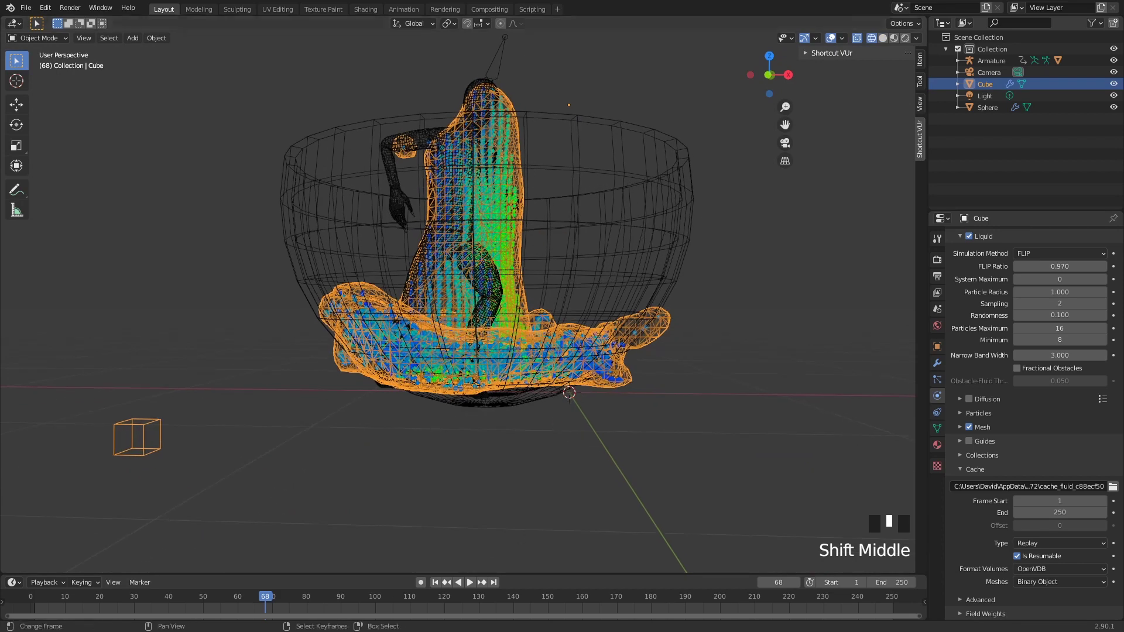
click(65, 597)
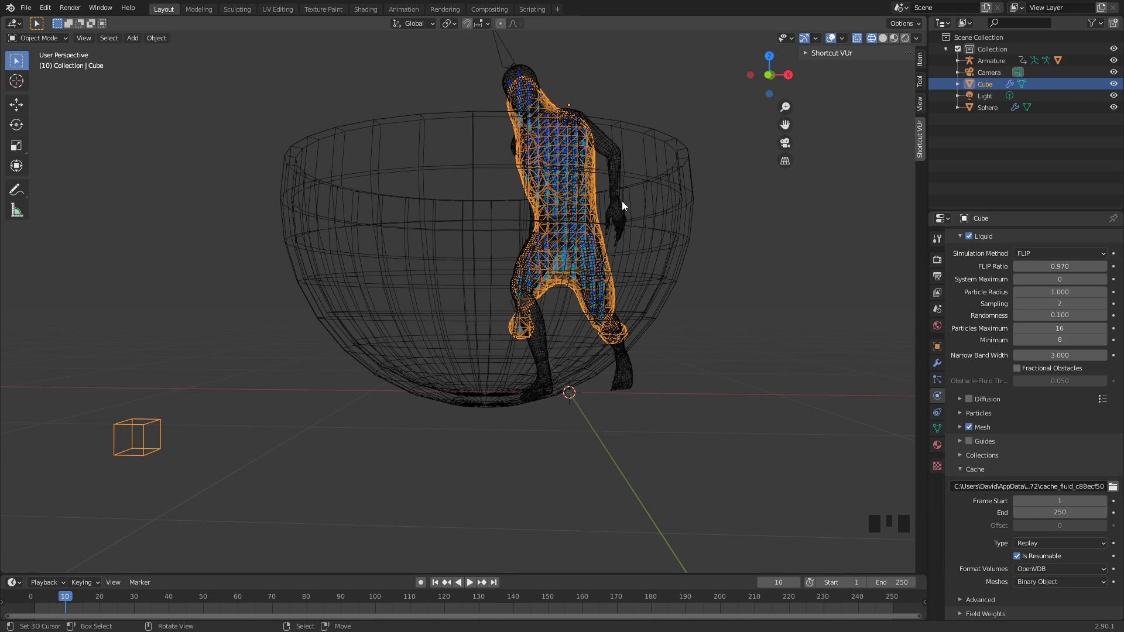
mouse_move(532, 301)
middle_down()
mouse_move(553, 315)
mouse_move(646, 522)
middle_up()
key(z)
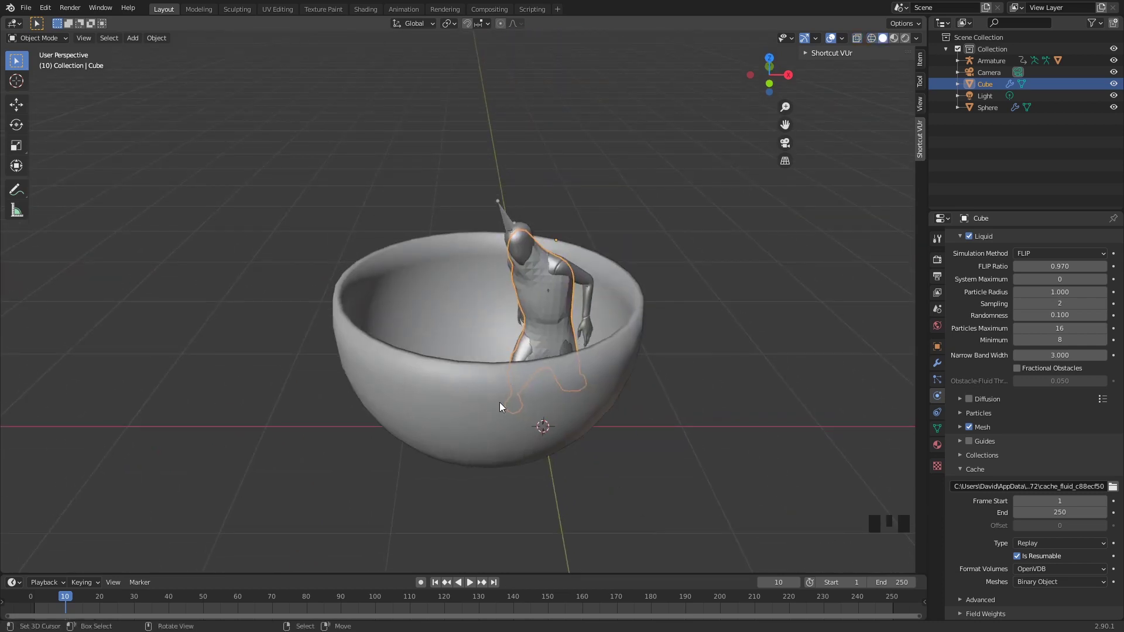
Step: Shade the liquid mesh smooth, then scroll the Properties panel down to the Cache section
ctrl+middle_drag(500, 402, 630, 216)
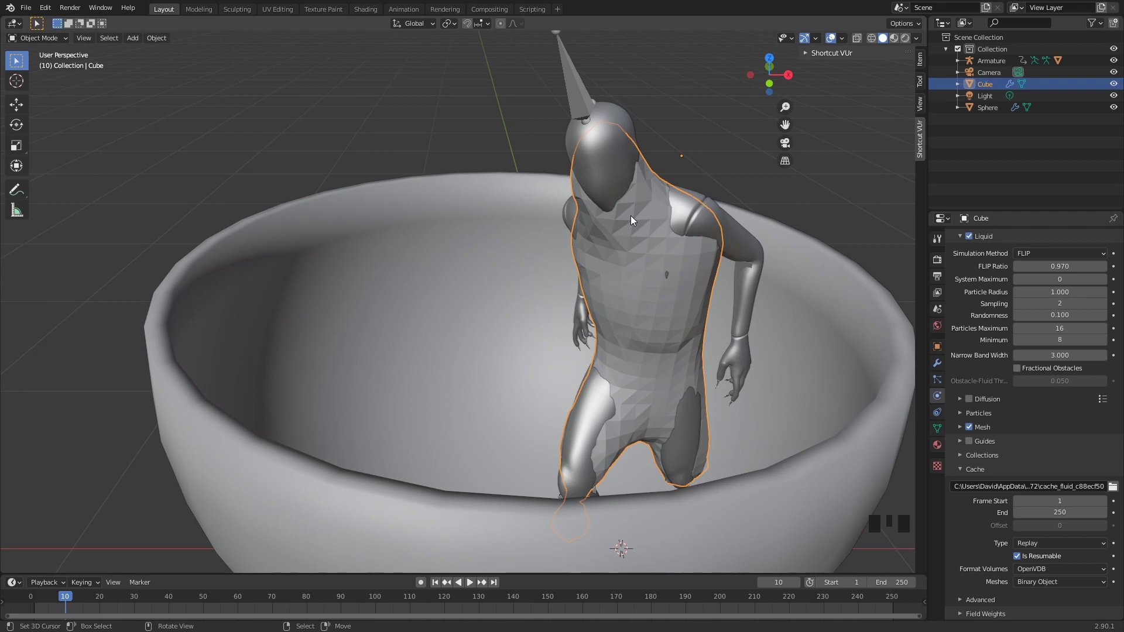
key(w)
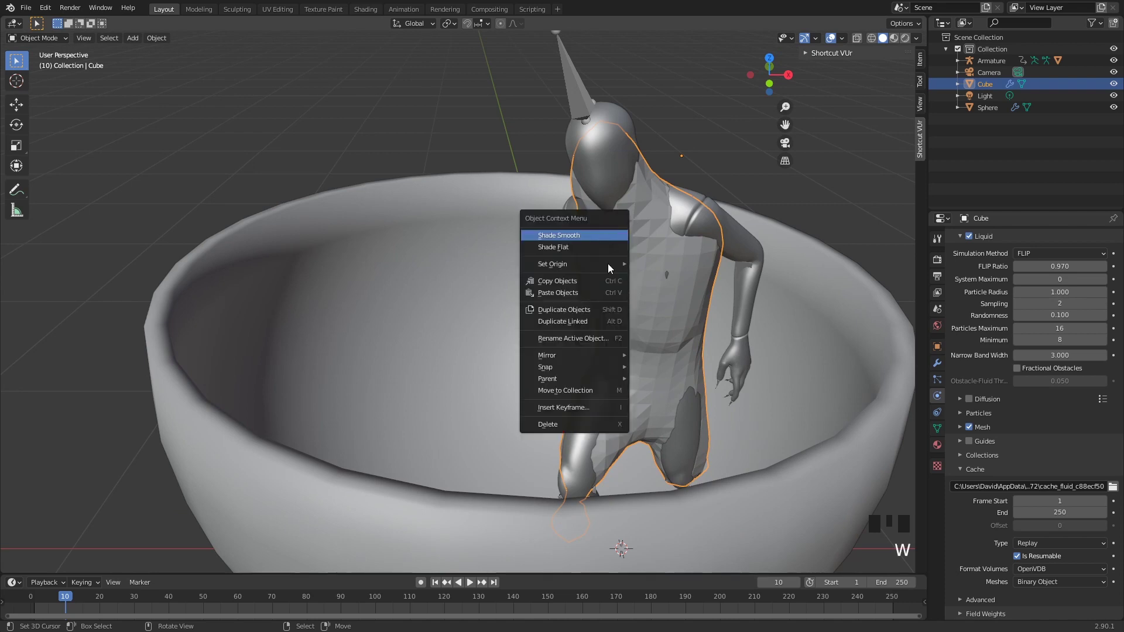
click(608, 235)
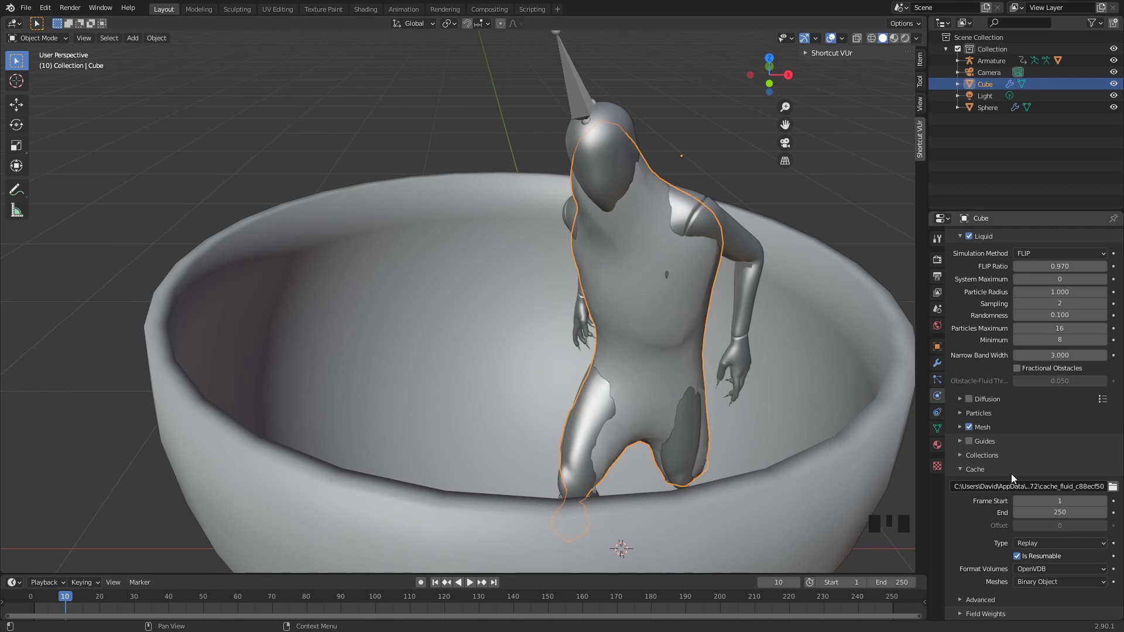
scroll(1039, 458, up, 15)
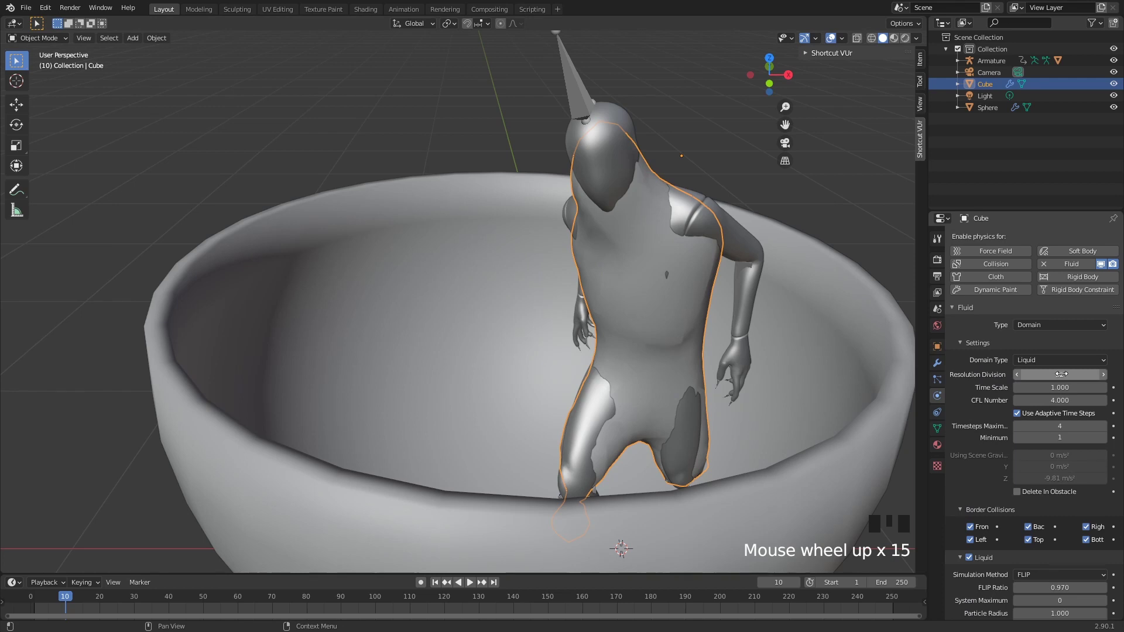
scroll(977, 486, down, 2)
scroll(998, 463, down, 17)
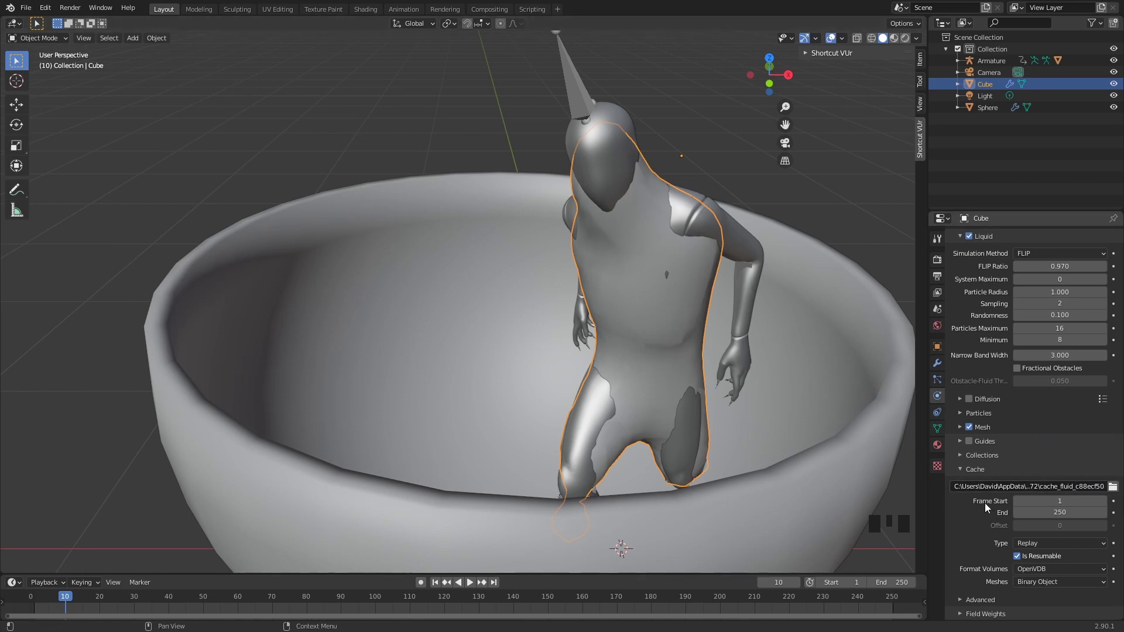
Step: Set the domain cache End frame to 100 and the cache Type to All
click(1049, 513)
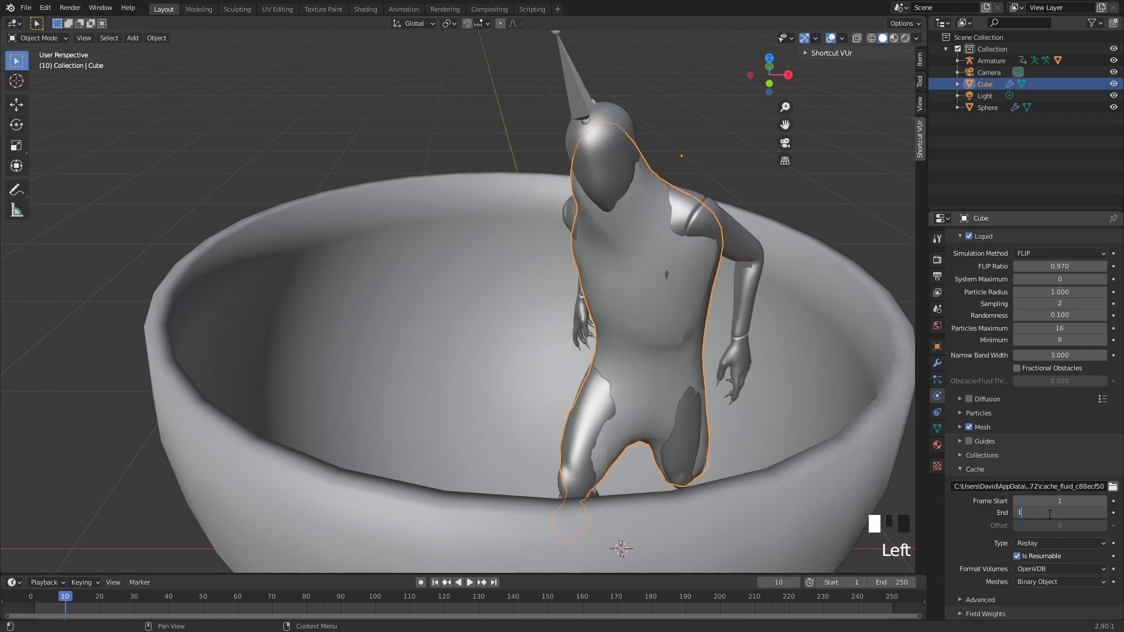
text(100)
key(Return)
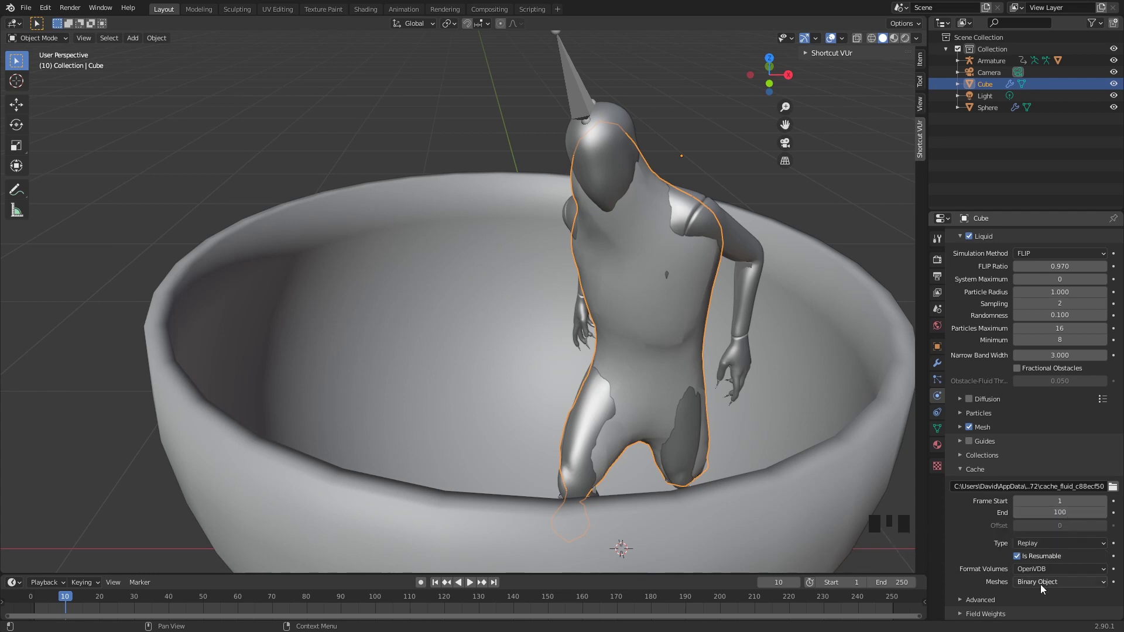
click(1045, 541)
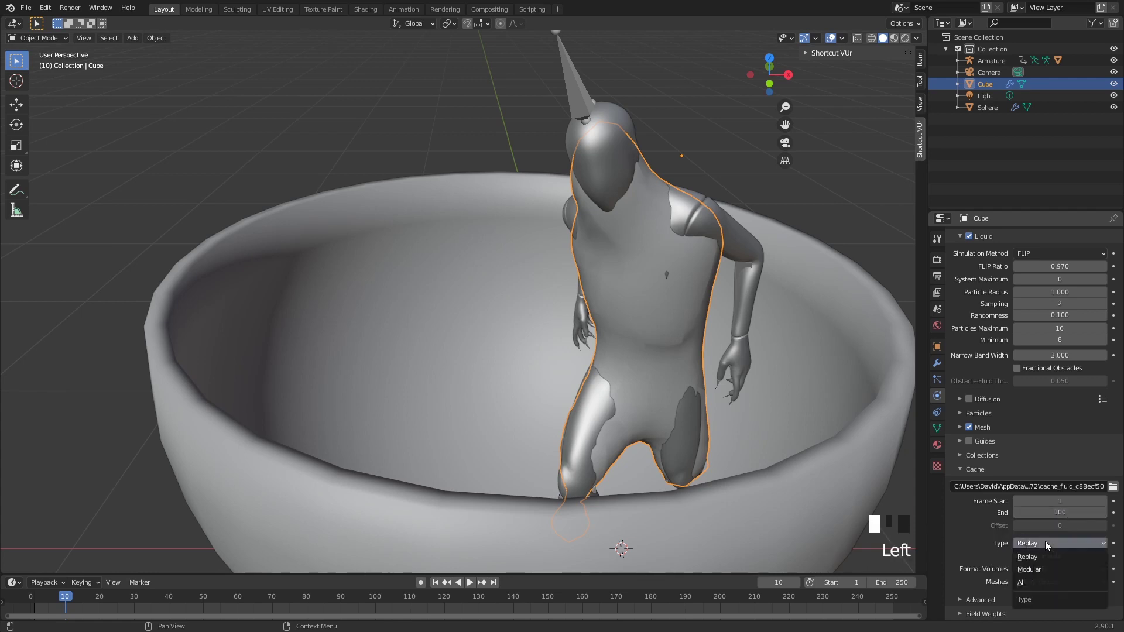
click(1038, 581)
scroll(1064, 566, down, 1)
scroll(1064, 566, down, 2)
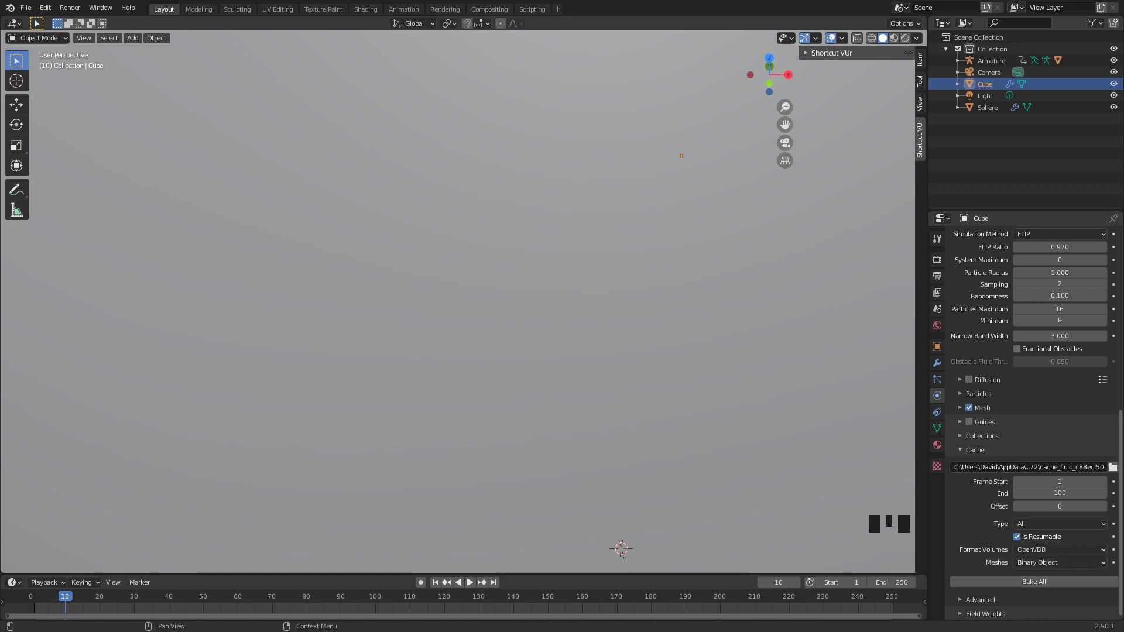
Step: Set the domain's Resolution Division to 64
scroll(1064, 483, up, 12)
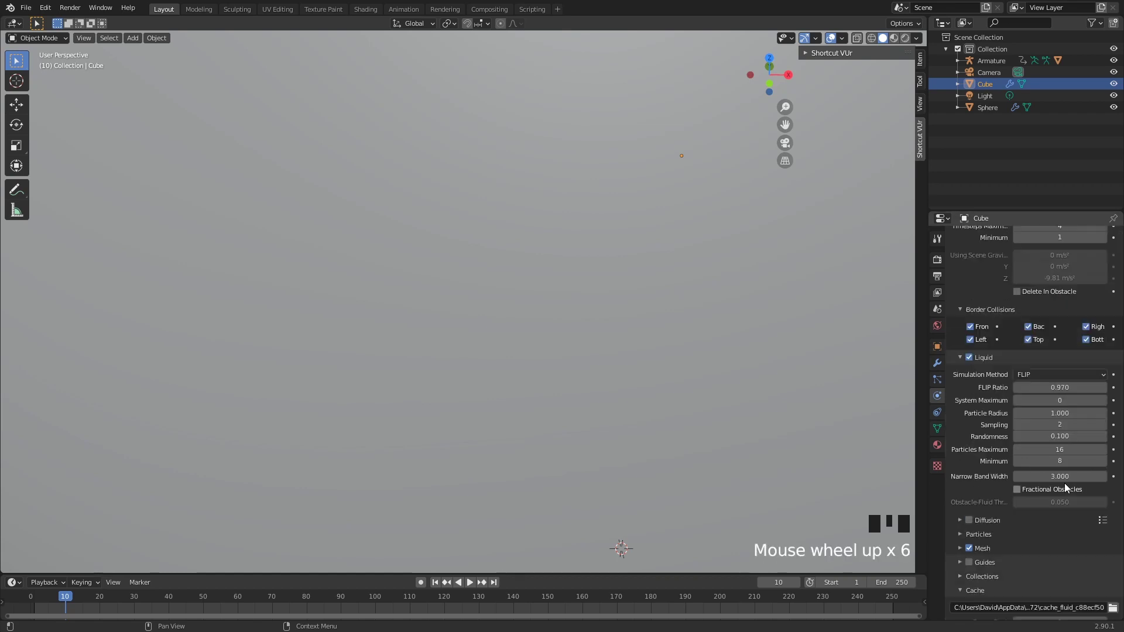
click(1059, 315)
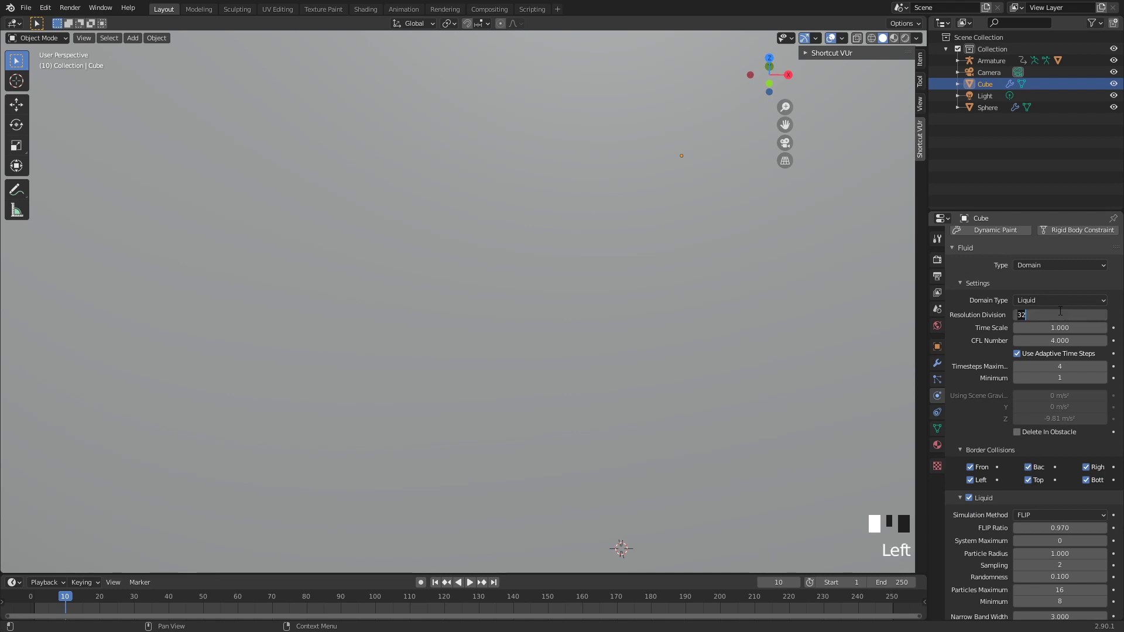
text(64)
key(Return)
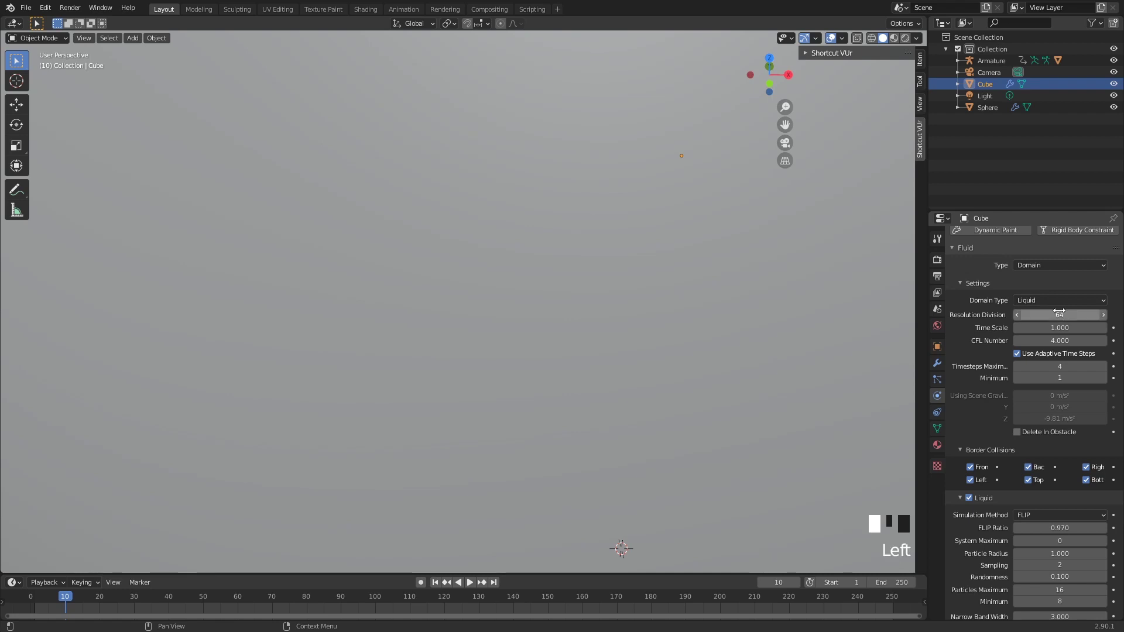
Step: Bake the whole liquid simulation with Bake All
scroll(1042, 419, down, 12)
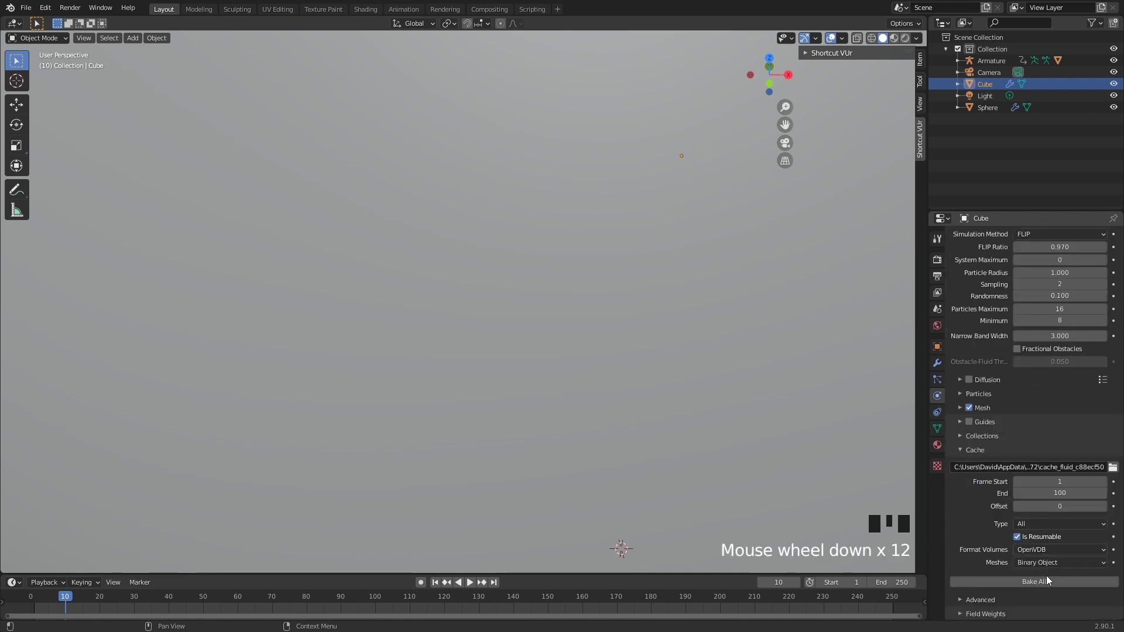
click(1046, 581)
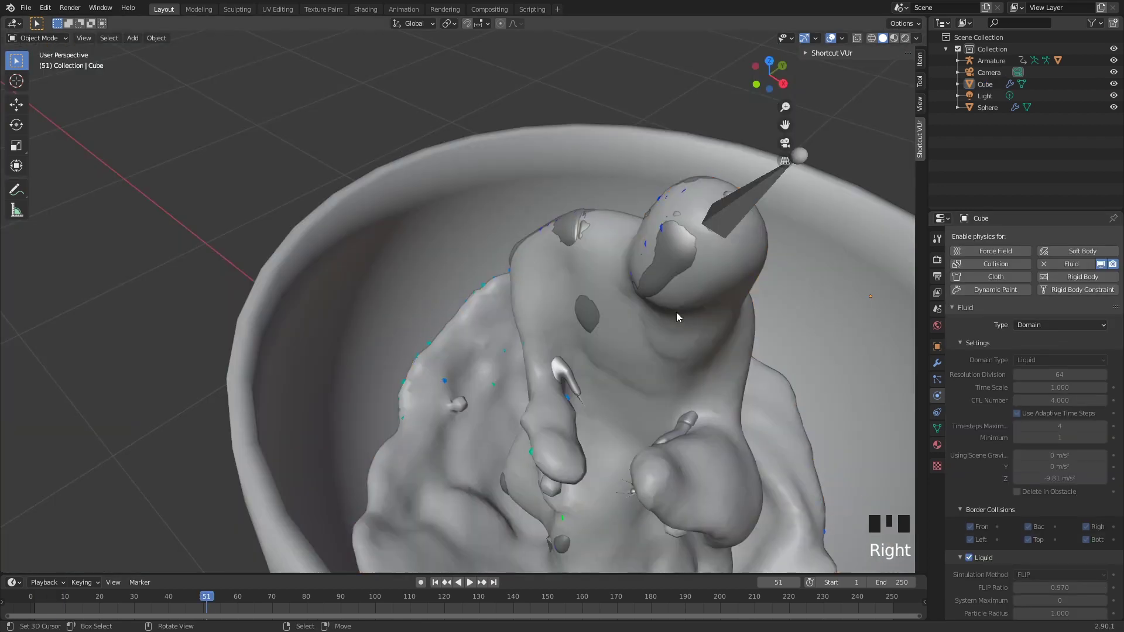
shift+middle_drag(676, 311, 630, 259)
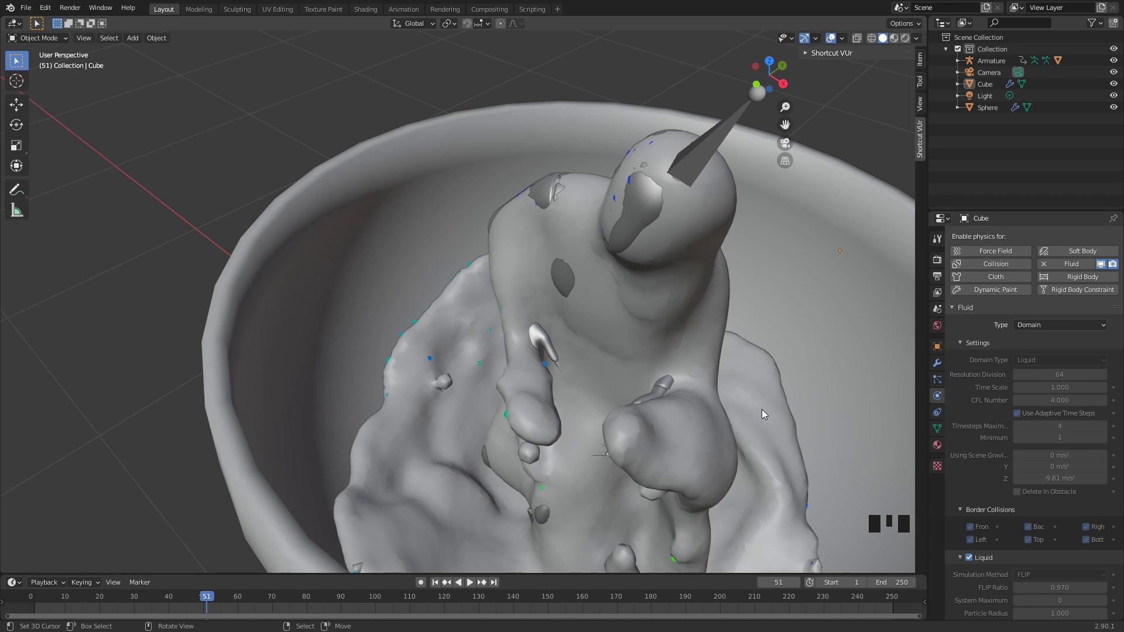
Step: Select the Ch36 mannequin and hide it with H
right_click(638, 207)
key(h)
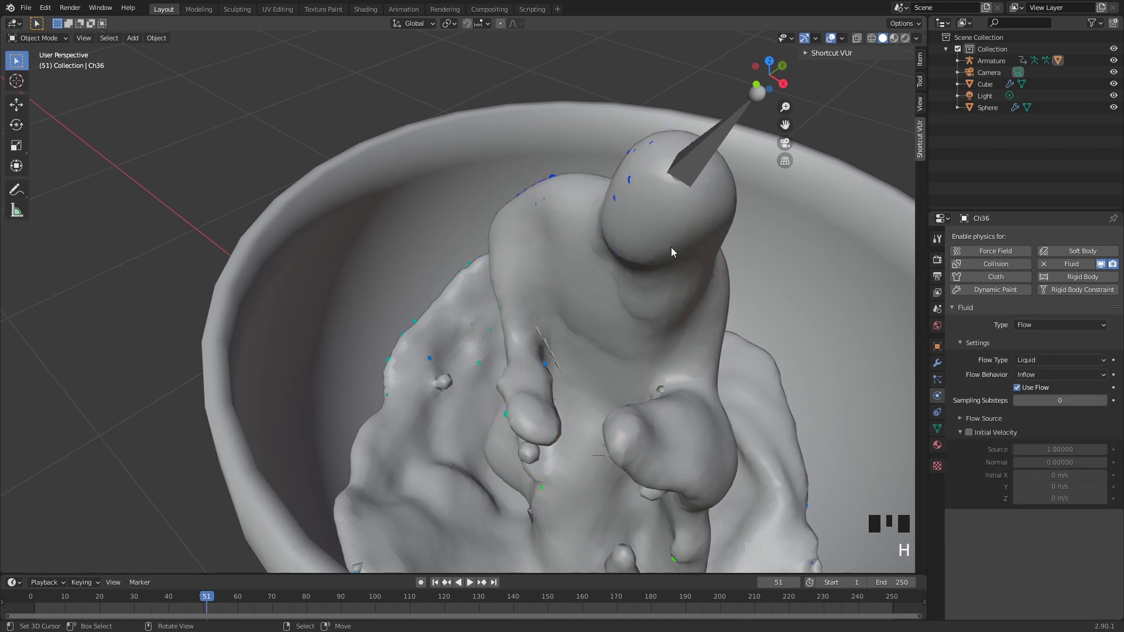
right_click(428, 82)
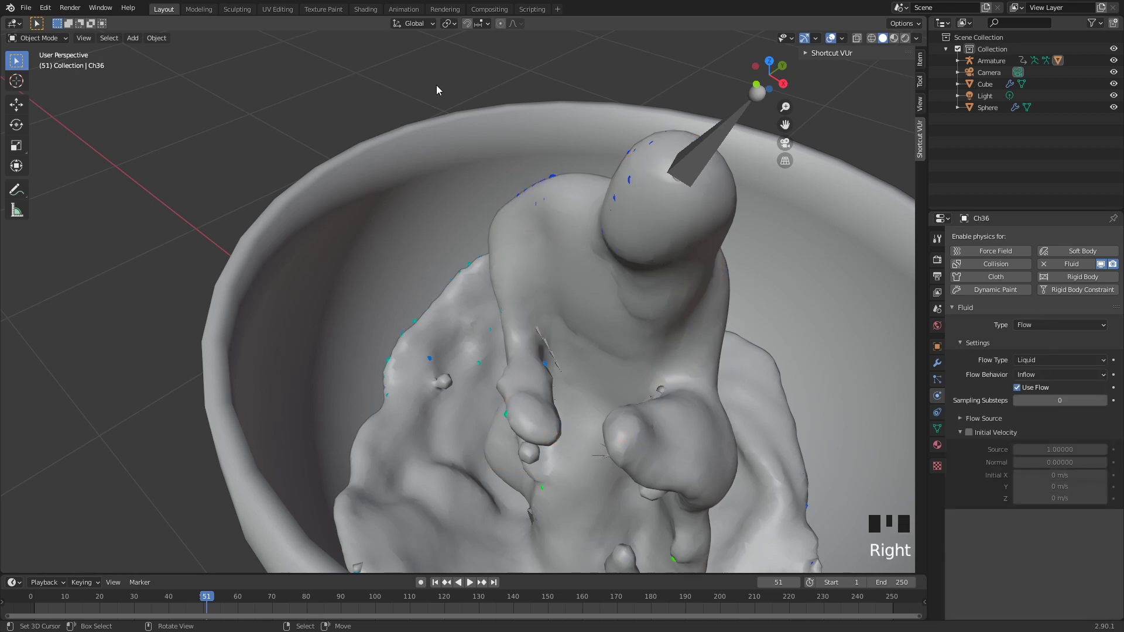